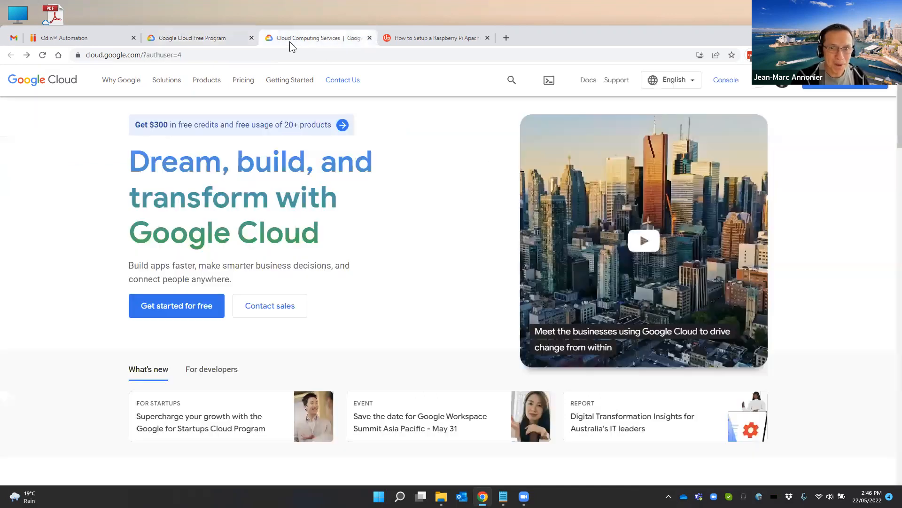
Open the Google Cloud console, go to the Compute Engine VM instances and start creating a billing account for the project
left_click(290, 42)
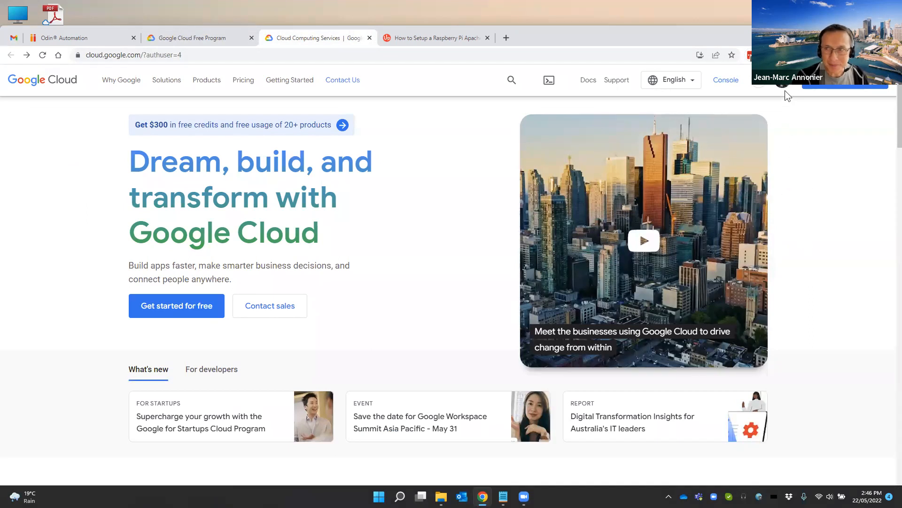
left_click(728, 85)
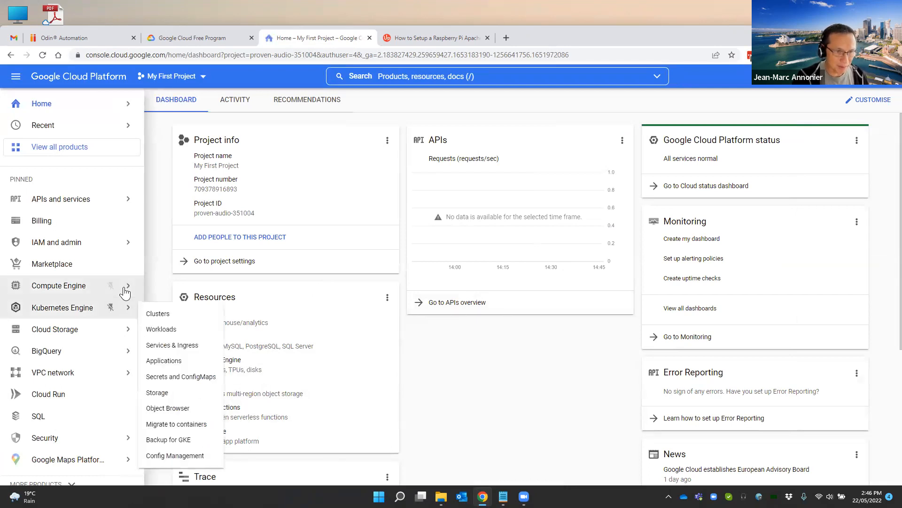
mouse_move(125, 292)
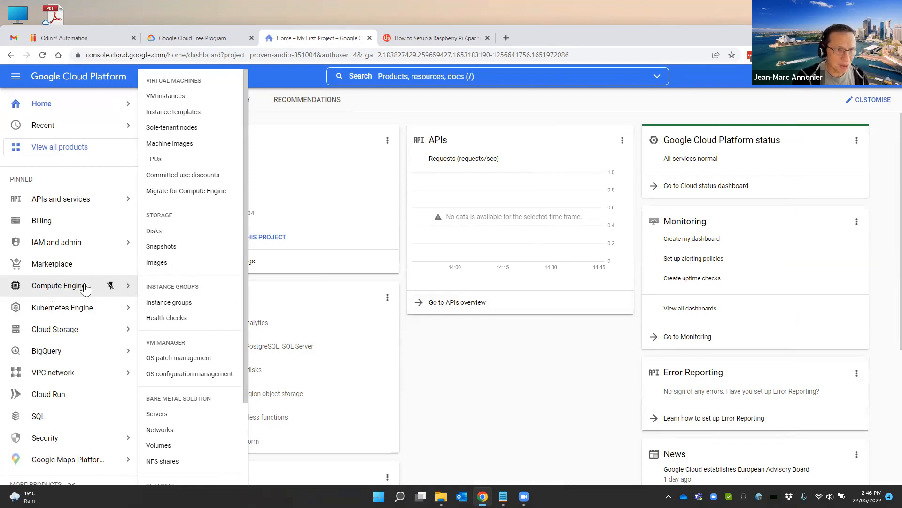
left_click(166, 95)
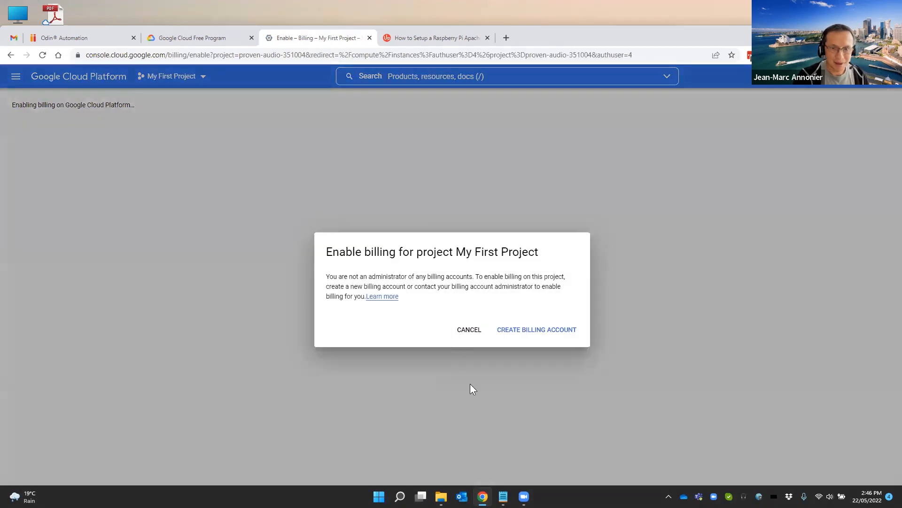
left_click(523, 339)
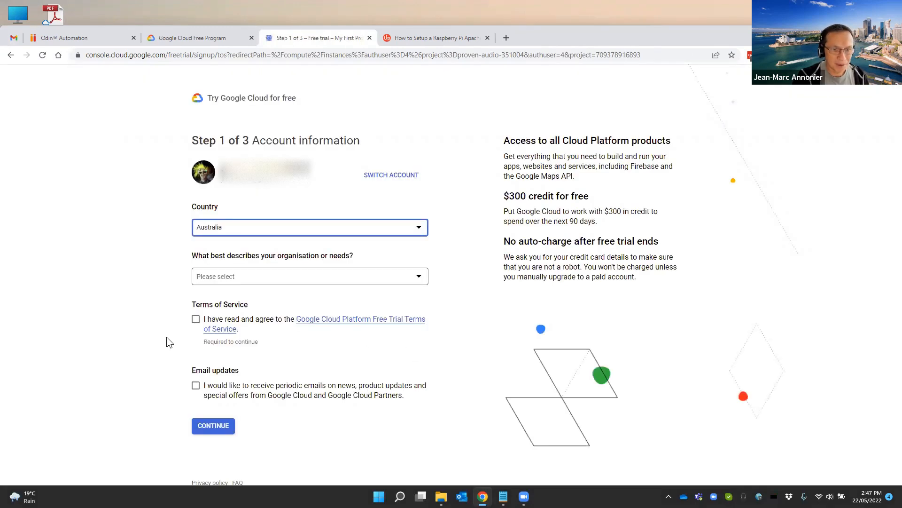
Complete the trial's account information with Business idea/start-up idea and the terms accepted, and continue with the phone number already on the account
left_click(262, 283)
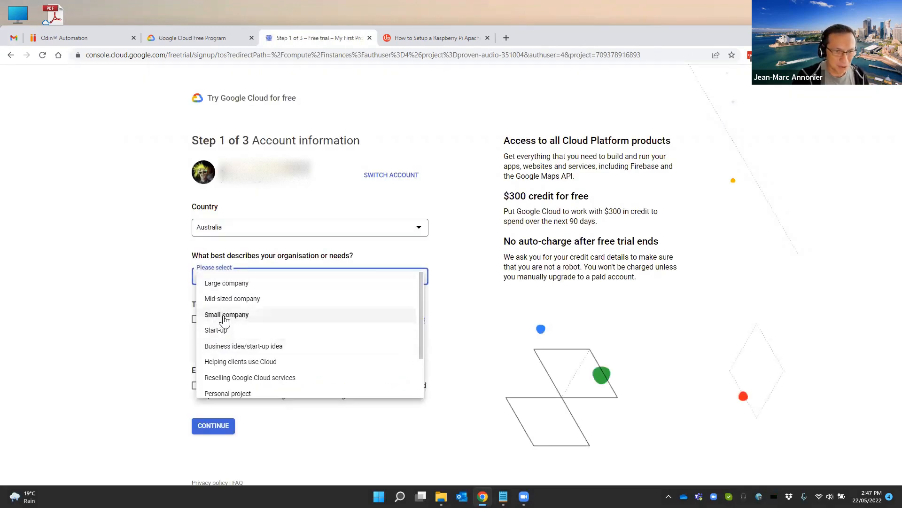
left_click(224, 347)
left_click(196, 320)
left_click(214, 426)
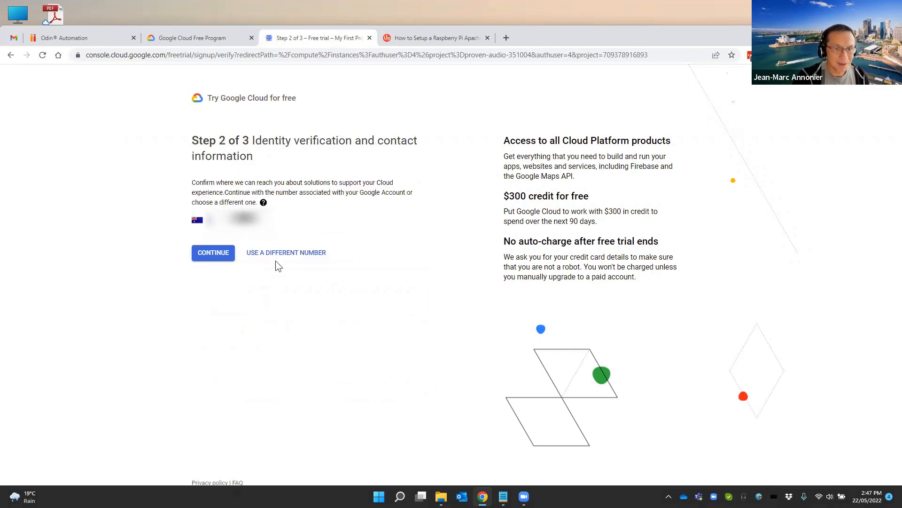
left_click(206, 252)
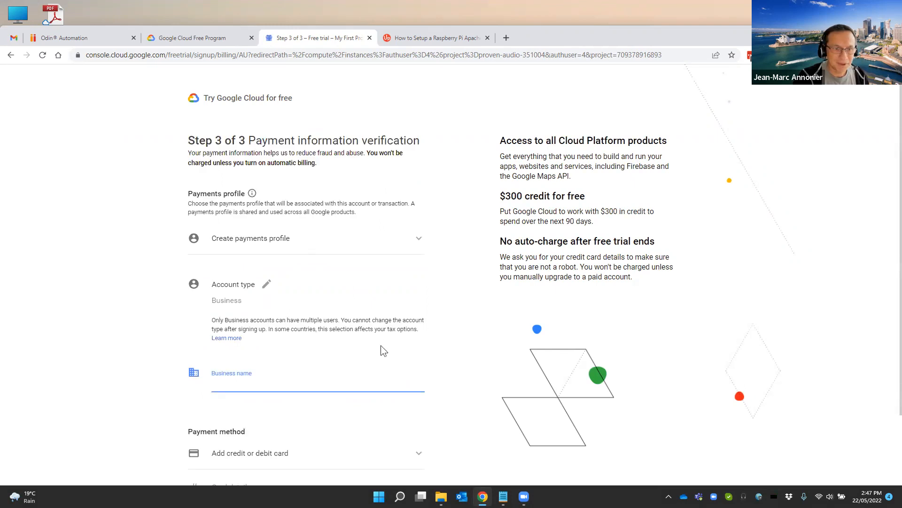
Set the new payments profile's account type to Individual and go to the card number field
left_click(306, 242)
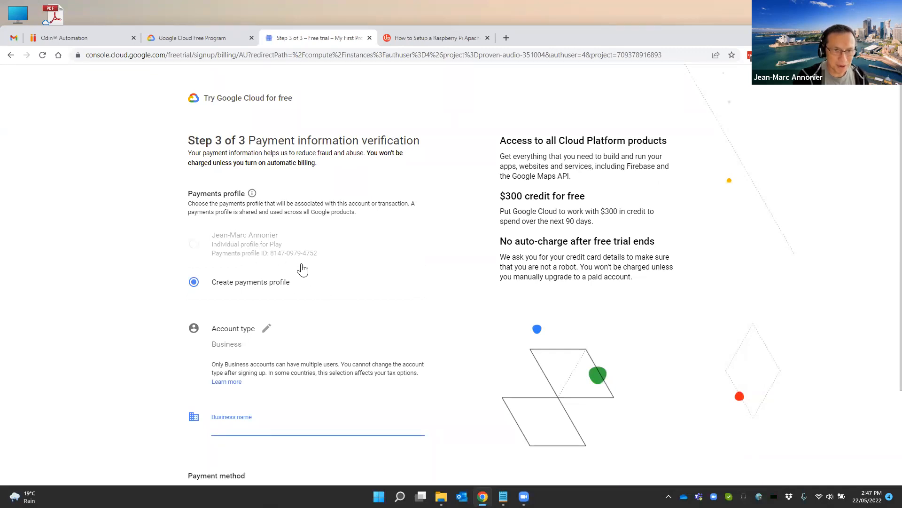
scroll(306, 272, "down", 2)
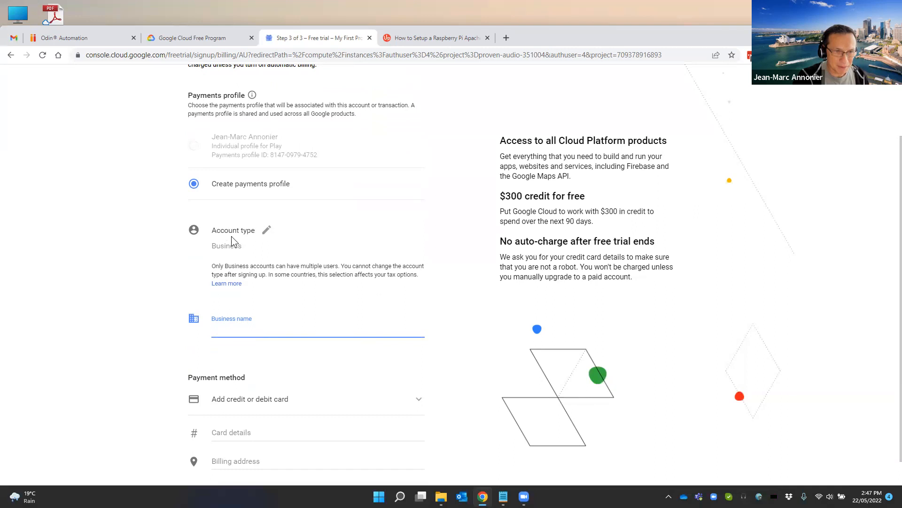
left_click(266, 230)
left_click(253, 209)
left_click(241, 189)
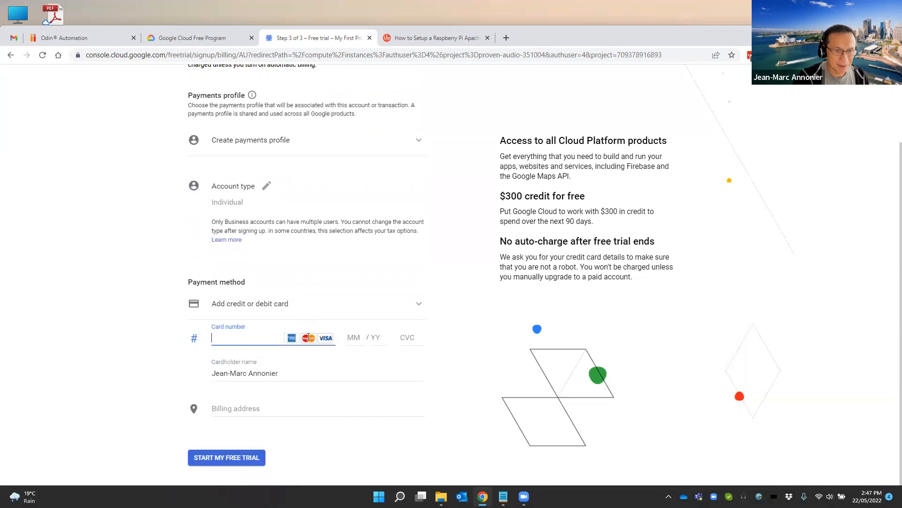
left_click(262, 141)
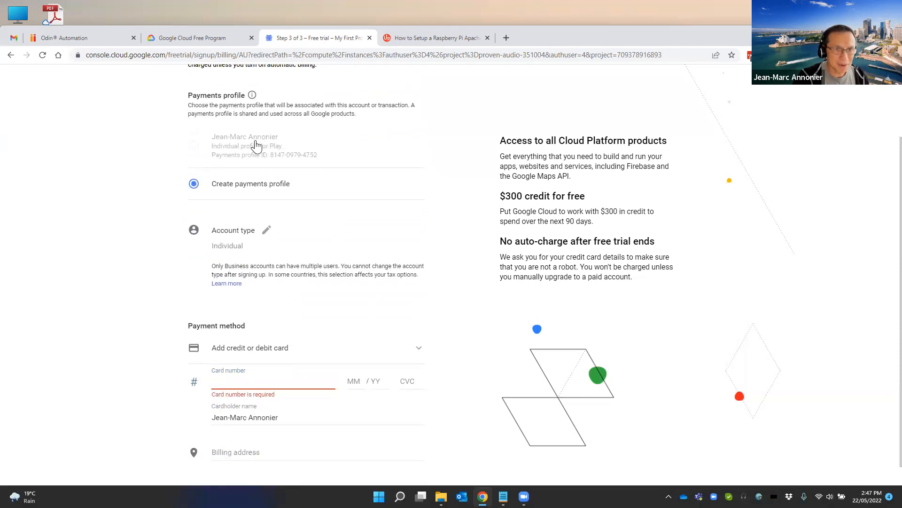
left_click(232, 379)
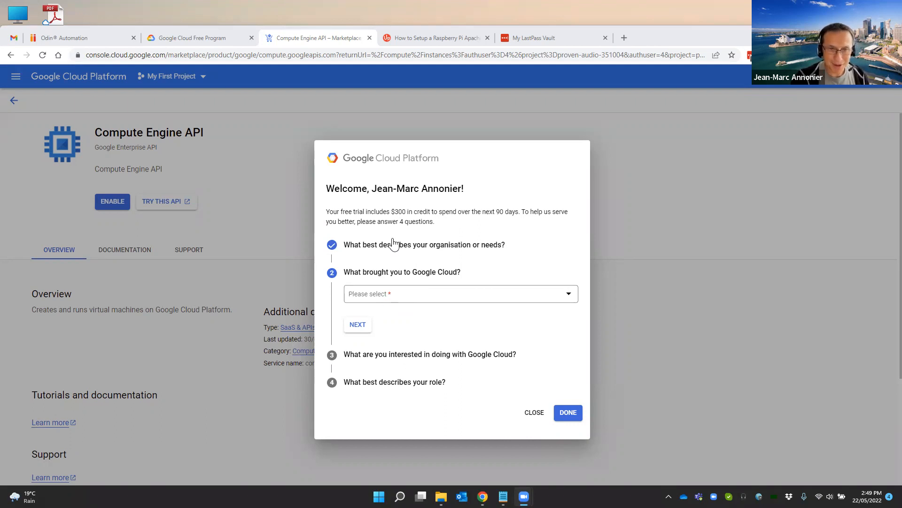
Answer the welcome questions with Evaluate technical capabilities of Google Cloud as the reason and Websites as the interest
left_click(388, 297)
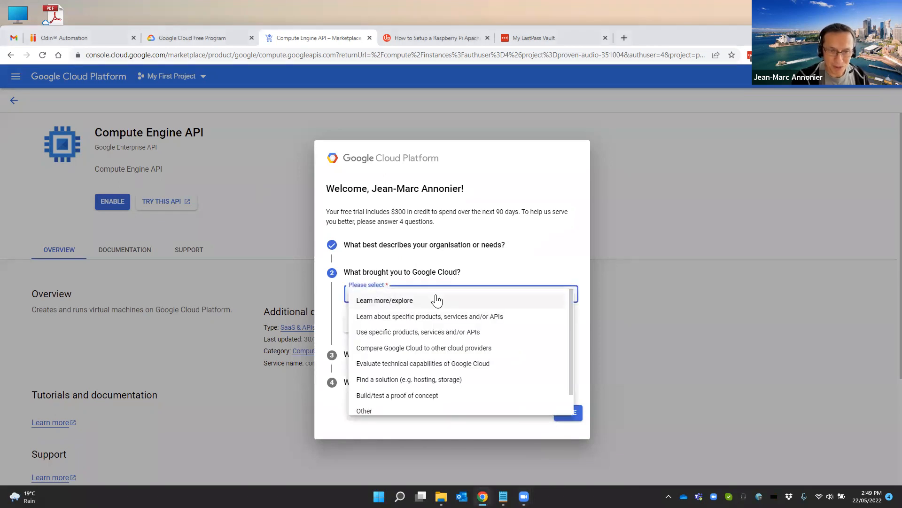
left_click(402, 361)
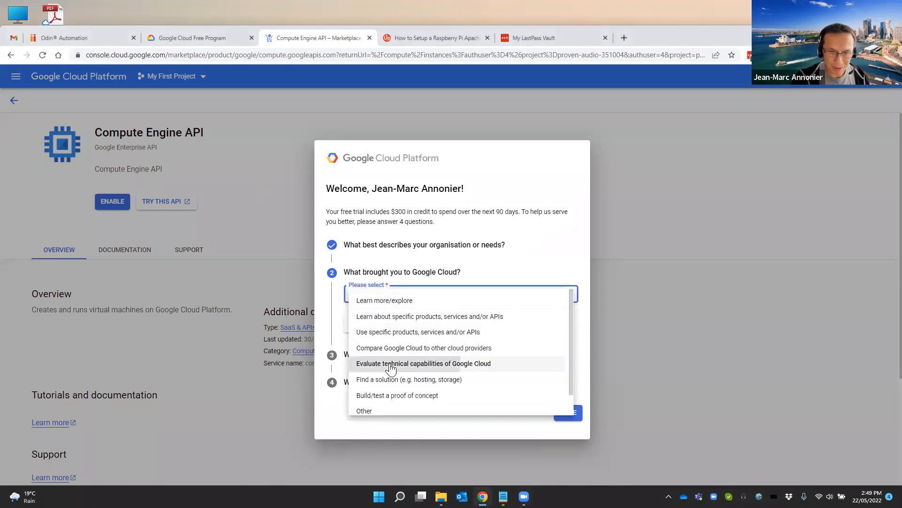
left_click(358, 325)
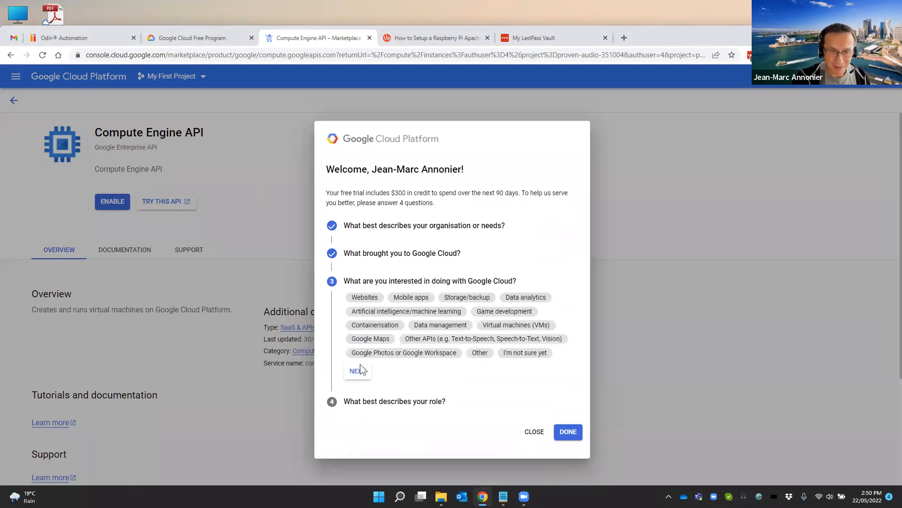
left_click(352, 375)
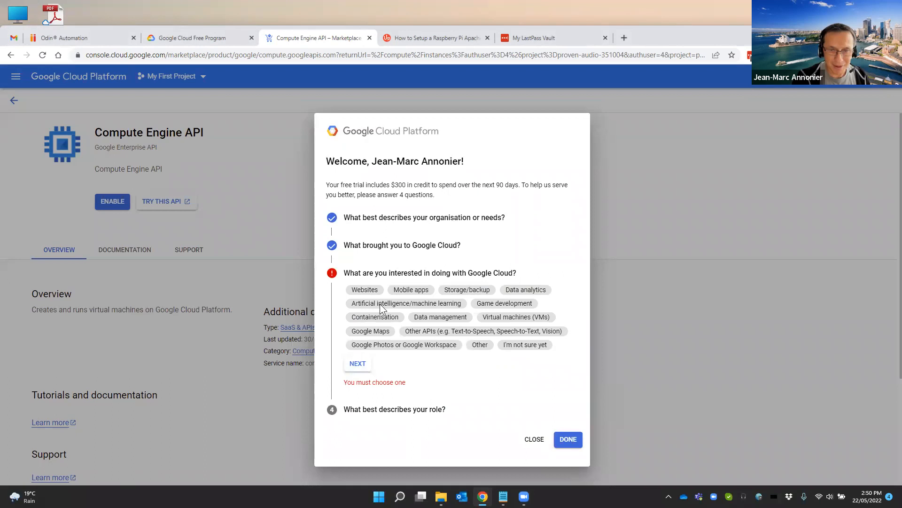
left_click(364, 289)
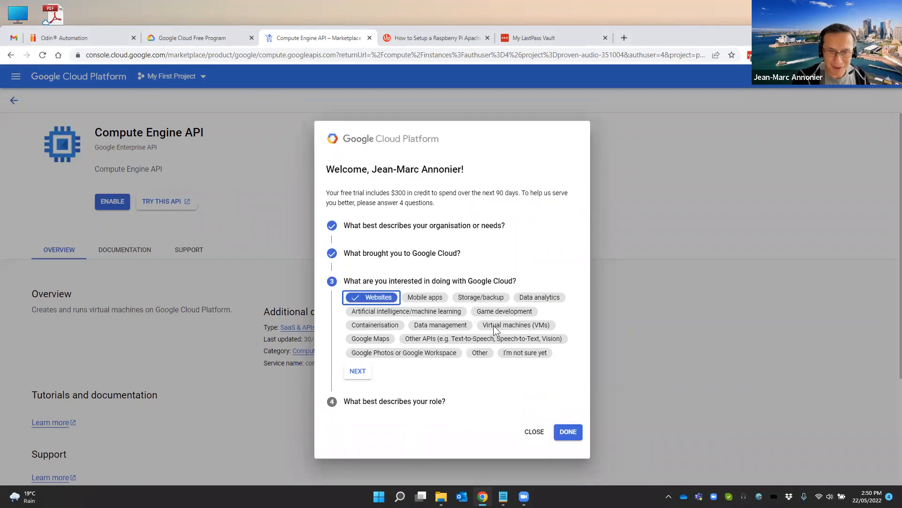
left_click(363, 372)
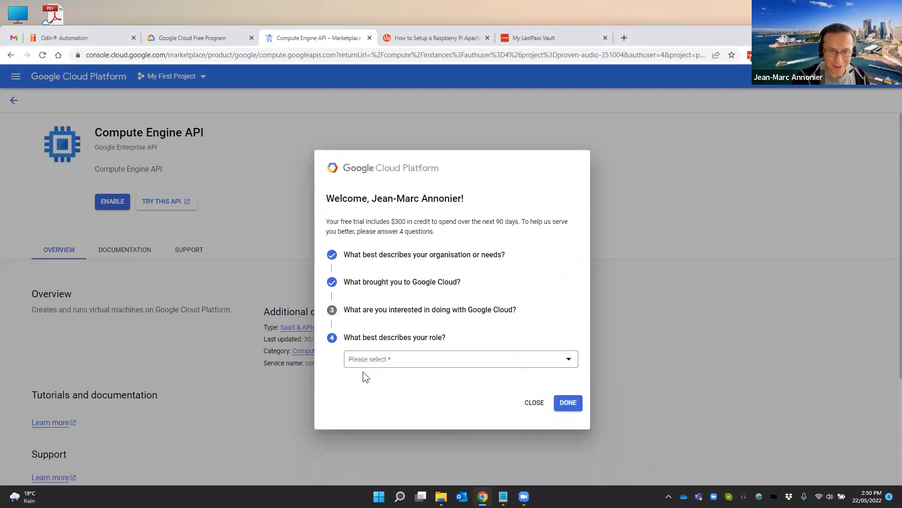
Set the role to System administrator and finish the welcome questionnaire, skipping the interactive tutorials
left_click(381, 363)
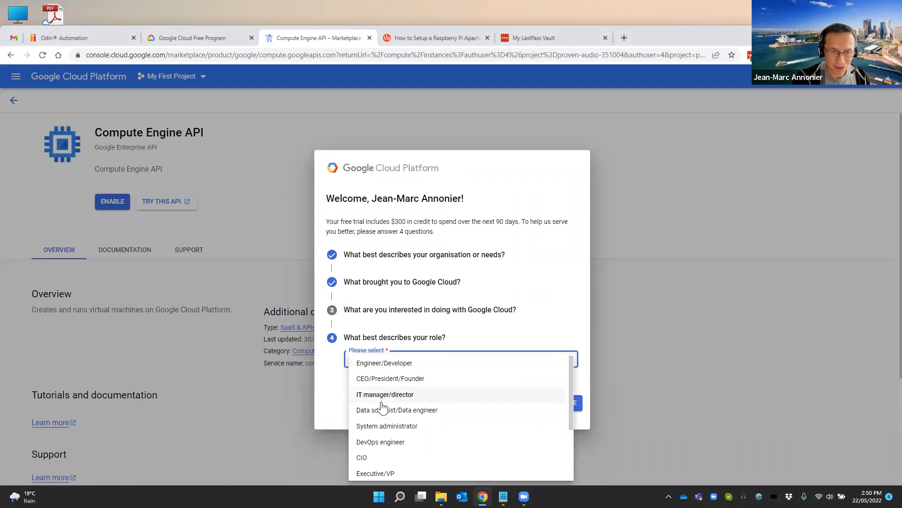
scroll(382, 407, "down", 2)
scroll(382, 408, "up", 2)
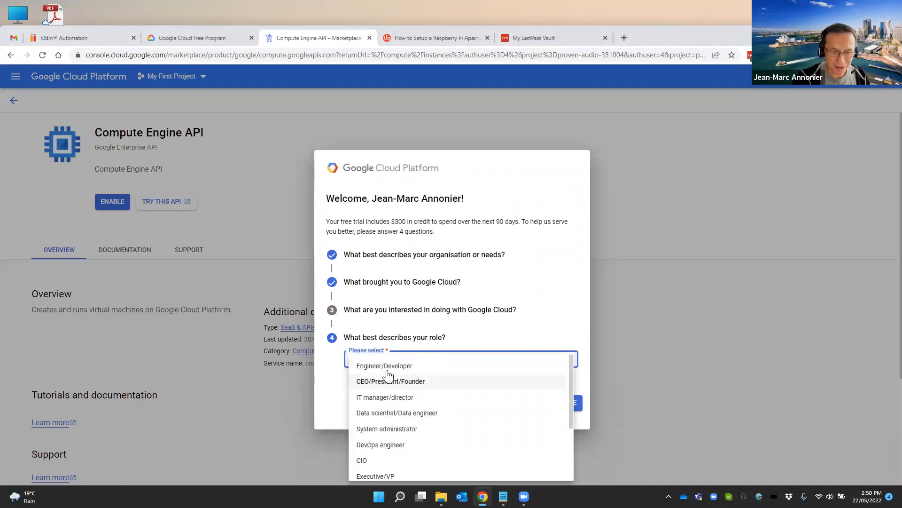
scroll(419, 437, "down", 2)
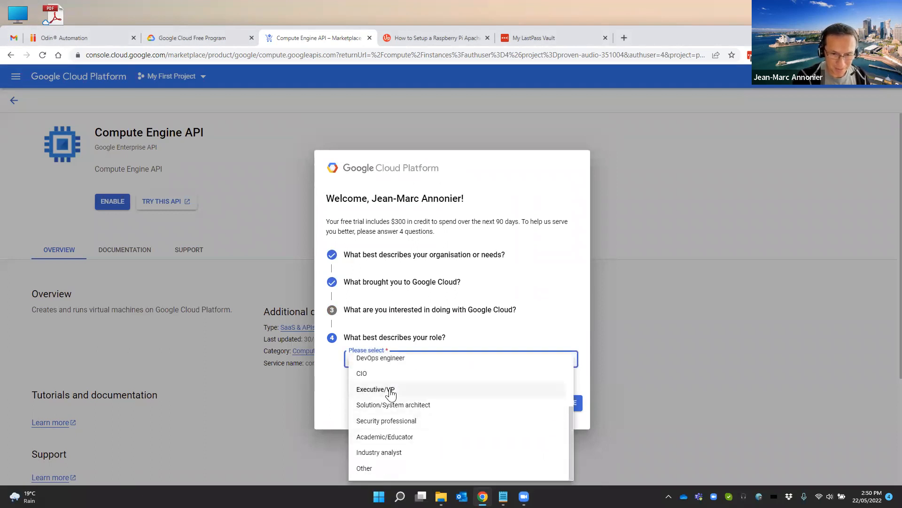
scroll(379, 451, "up", 3)
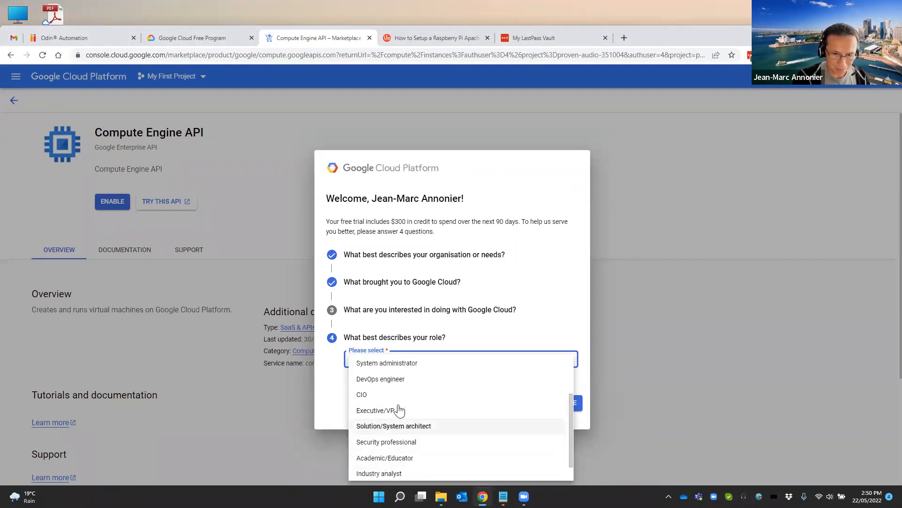
left_click(377, 429)
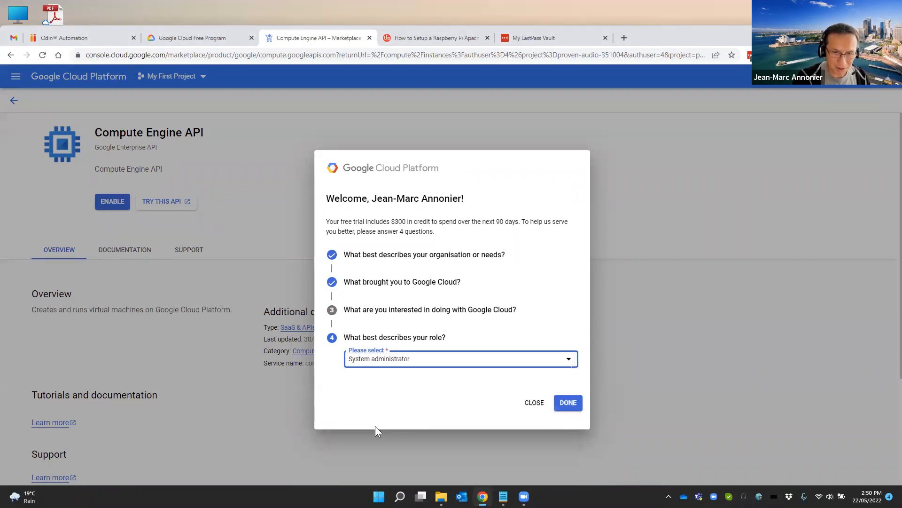
left_click(573, 404)
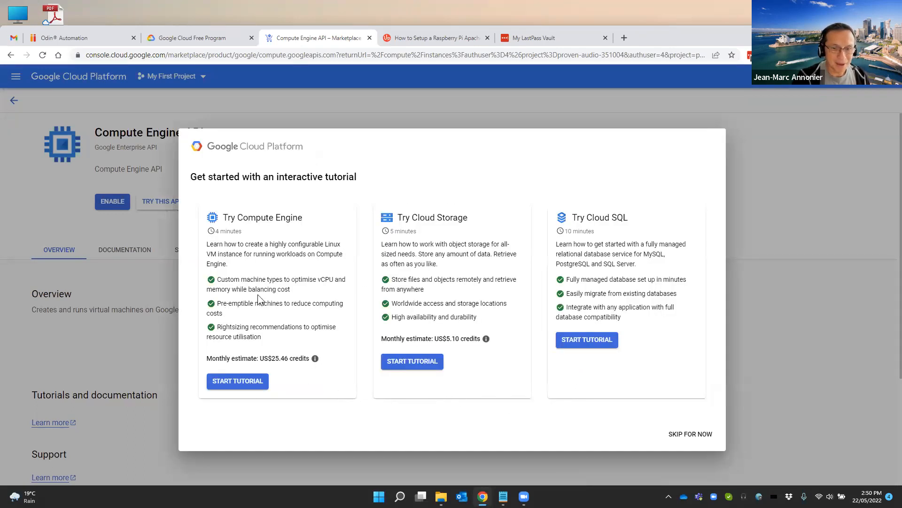
left_click(695, 437)
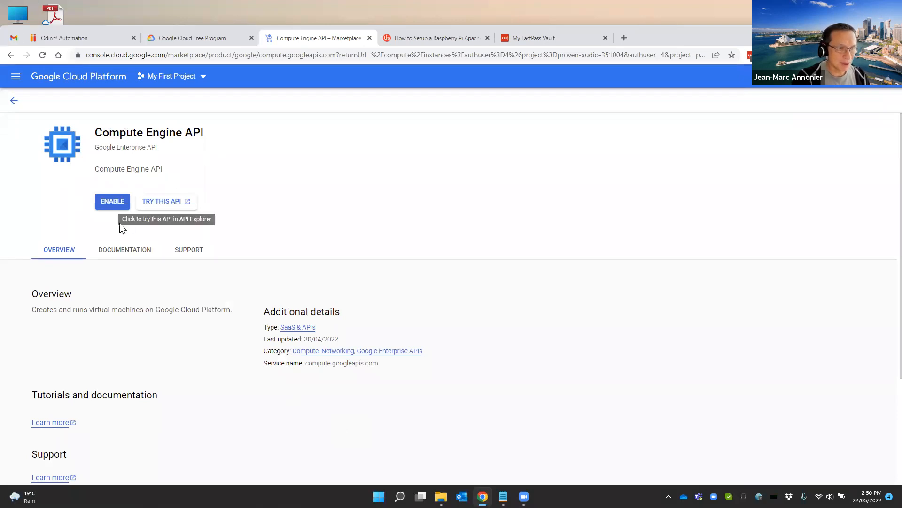
Enable the Compute Engine API and start a new VM instance, consulting the free tier's Compute Engine limits
left_click(100, 198)
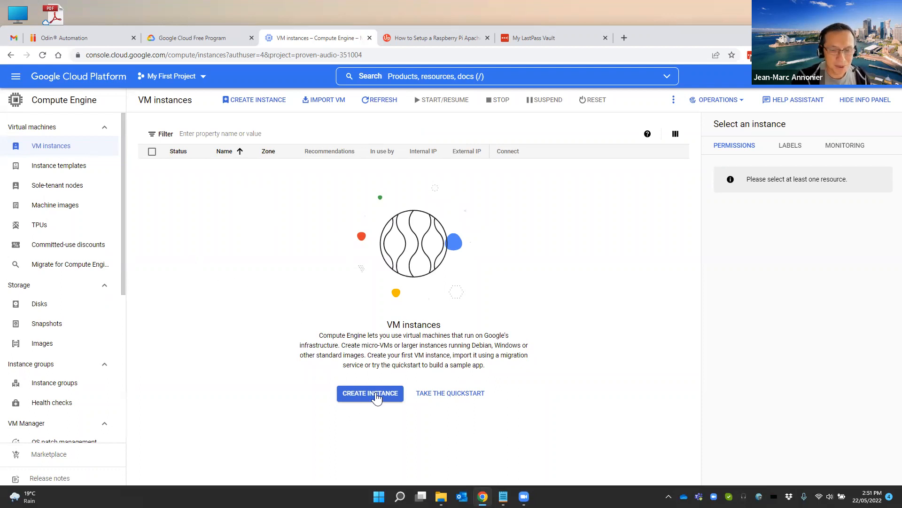
left_click(363, 397)
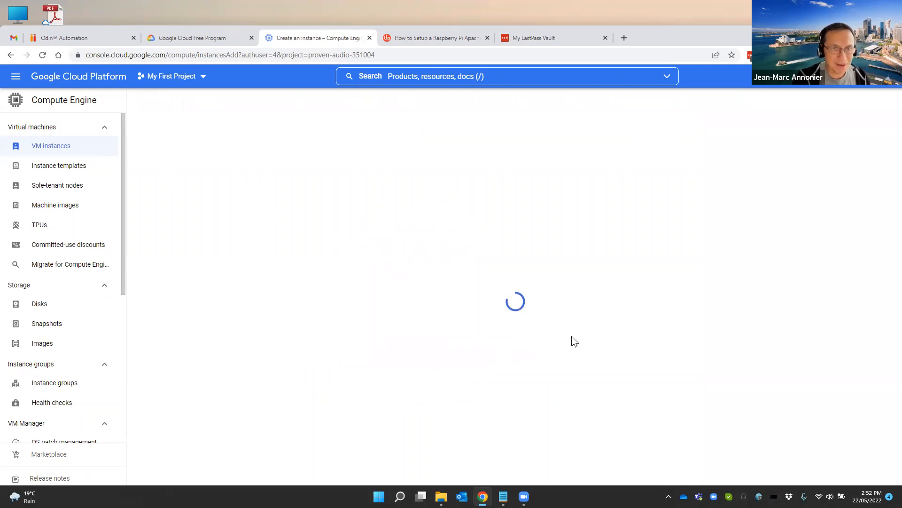
left_click(200, 41)
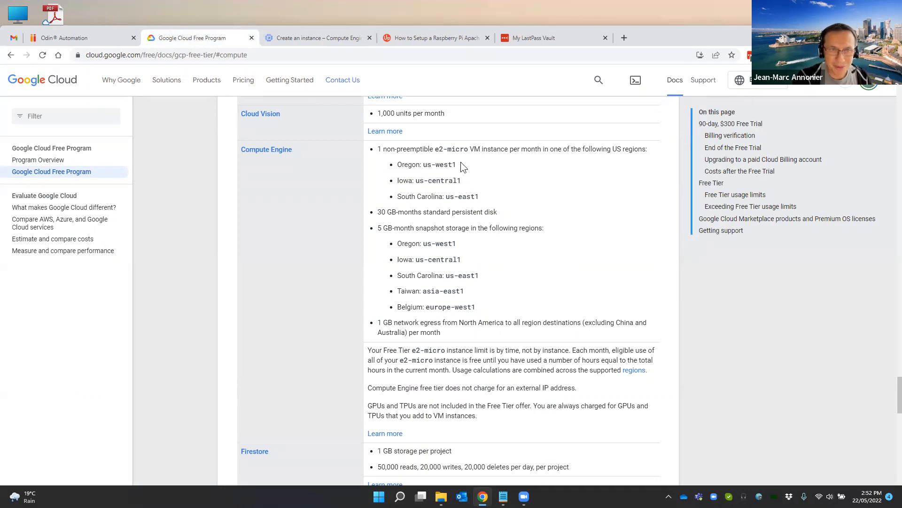
left_click(330, 43)
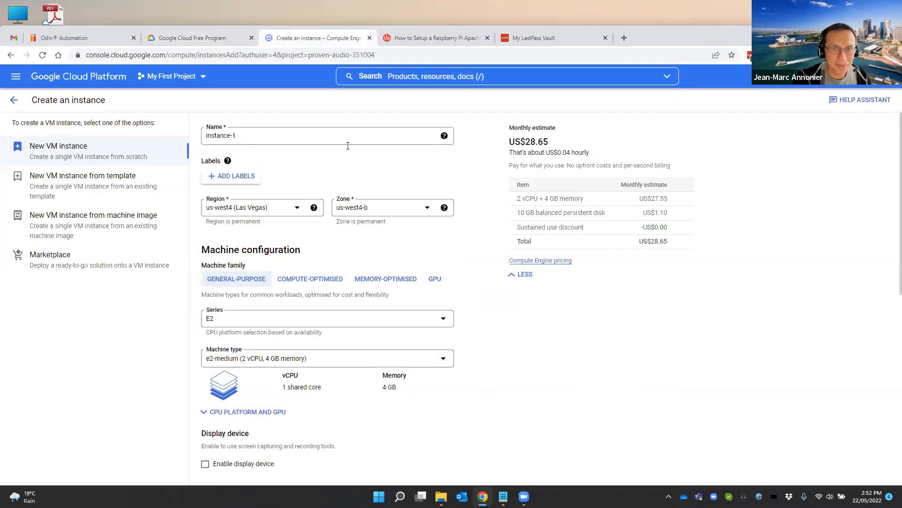
Name the new VM instance Linuxserver1
left_click_drag(273, 135, 193, 147)
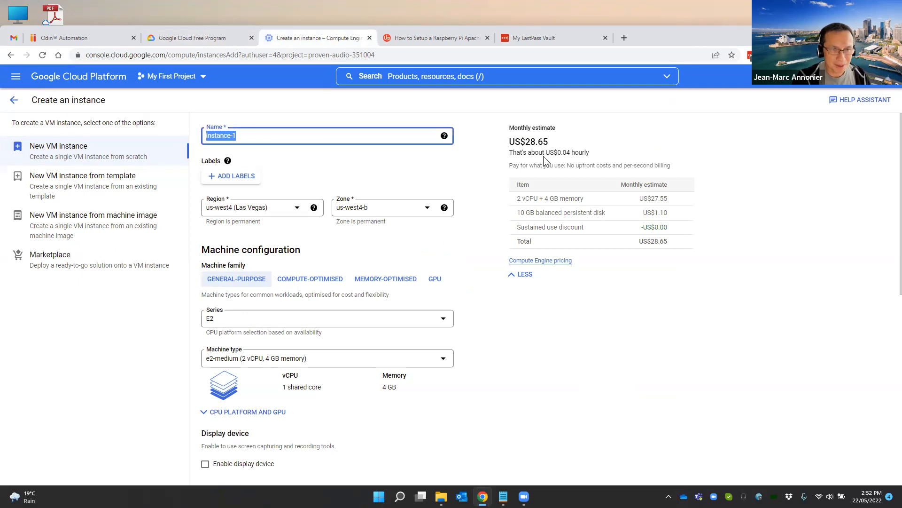
type("my")
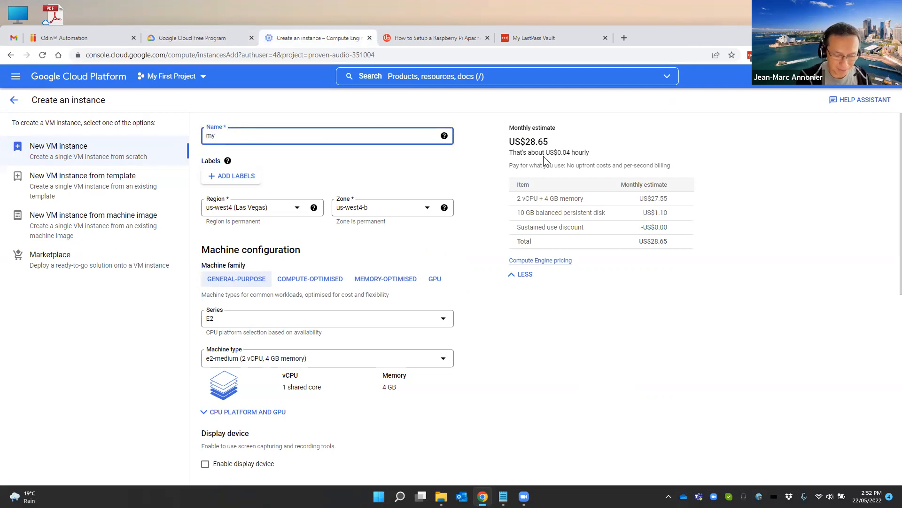
type("Linu")
key("BackSpace")
key("BackSpace")
type("uxserver1")
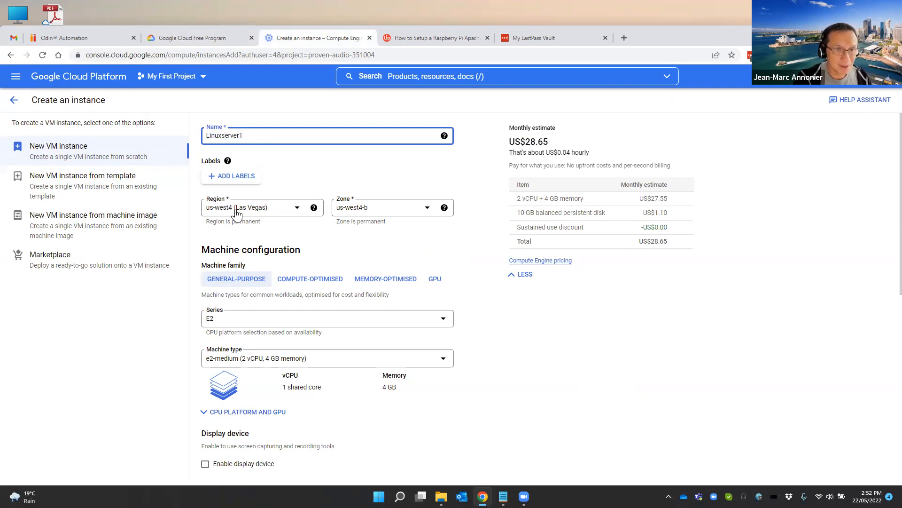
mouse_move(227, 162)
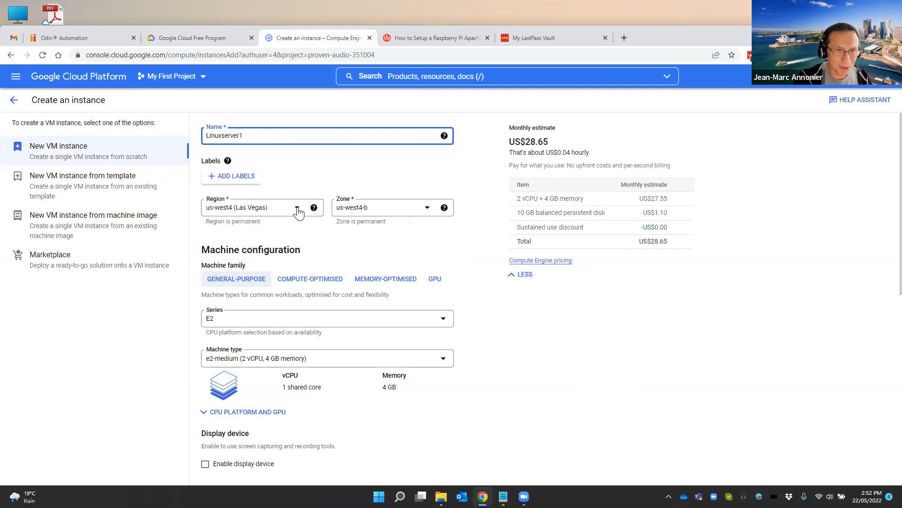
Correct the VM instance's name to all lowercase, linuxserver1
left_click(297, 211)
left_click(284, 266)
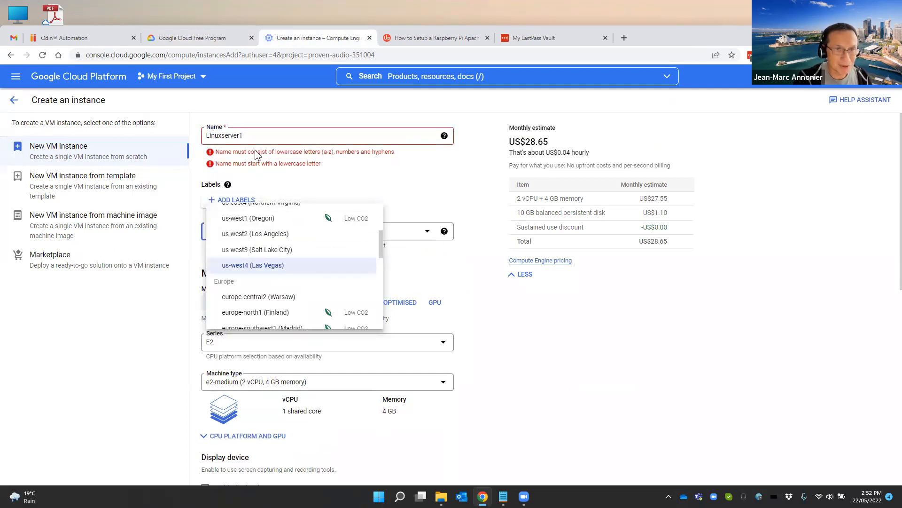
left_click(248, 135)
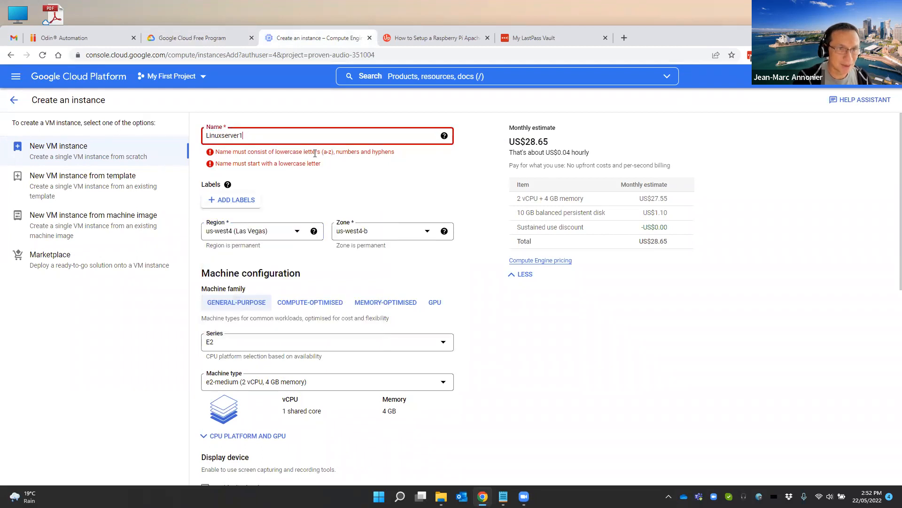
key("Delete")
type("l")
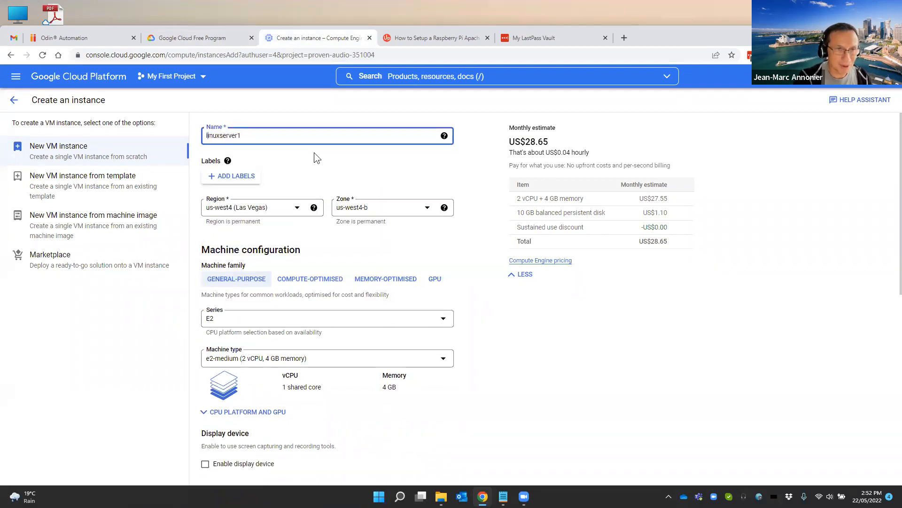
Set the instance's region to us-west1 (Oregon) and keep the zone us-west1-b
left_click(266, 207)
scroll(282, 245, "up", 3)
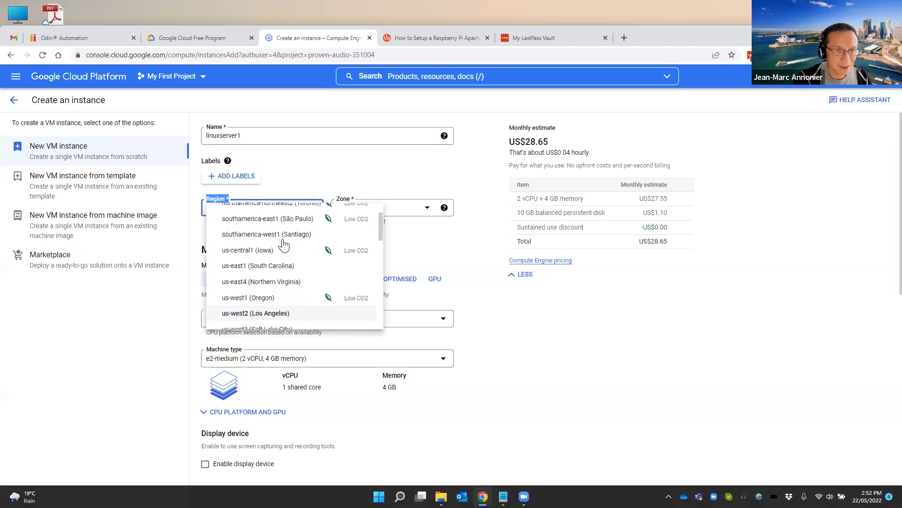
scroll(282, 246, "down", 2)
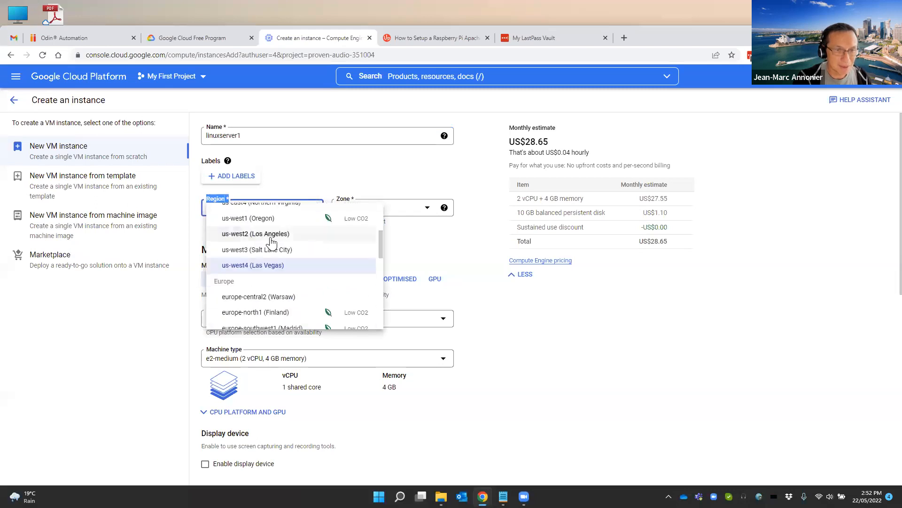
left_click(235, 220)
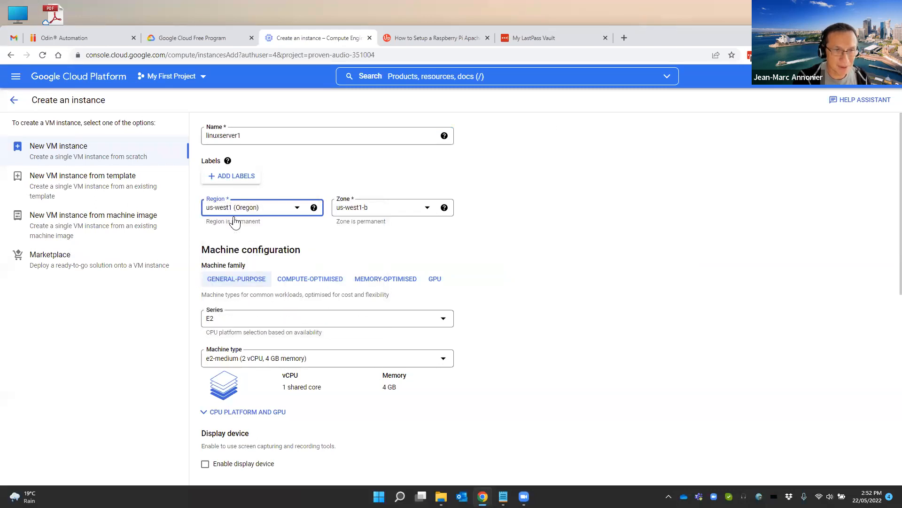
left_click(363, 210)
left_click(369, 214)
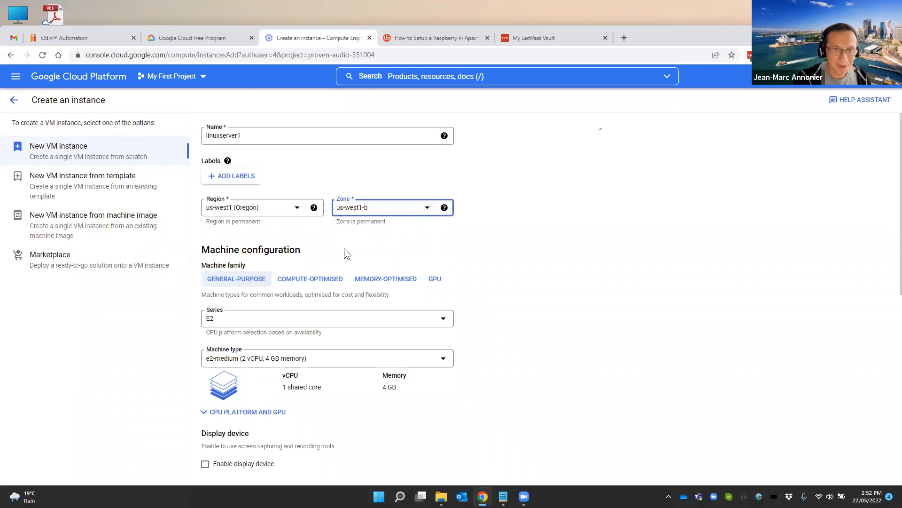
Keep the E2 series and set the machine type to e2-micro, checking it against the free tier's Compute Engine limits
left_click(264, 321)
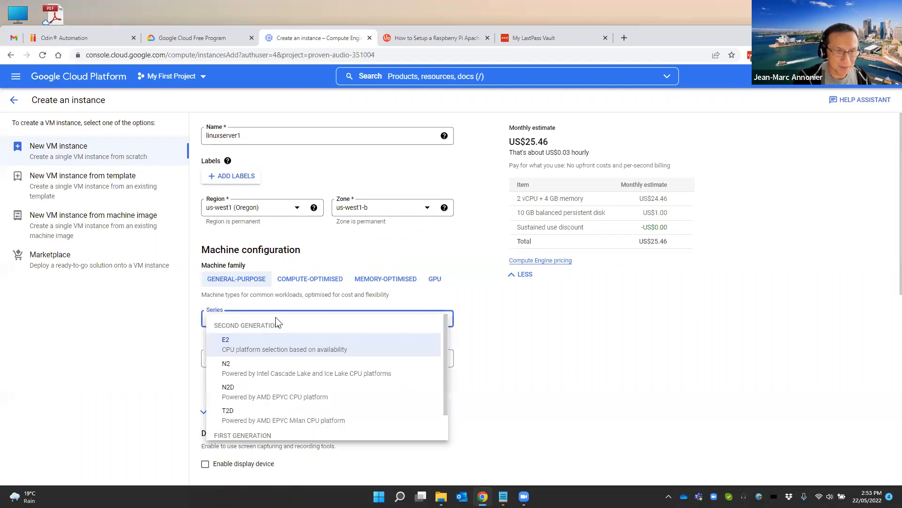
left_click(238, 351)
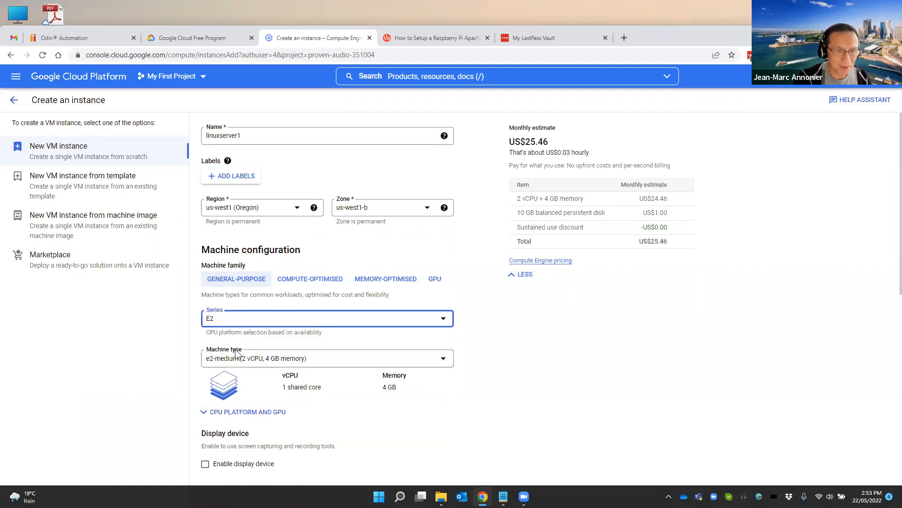
left_click(190, 38)
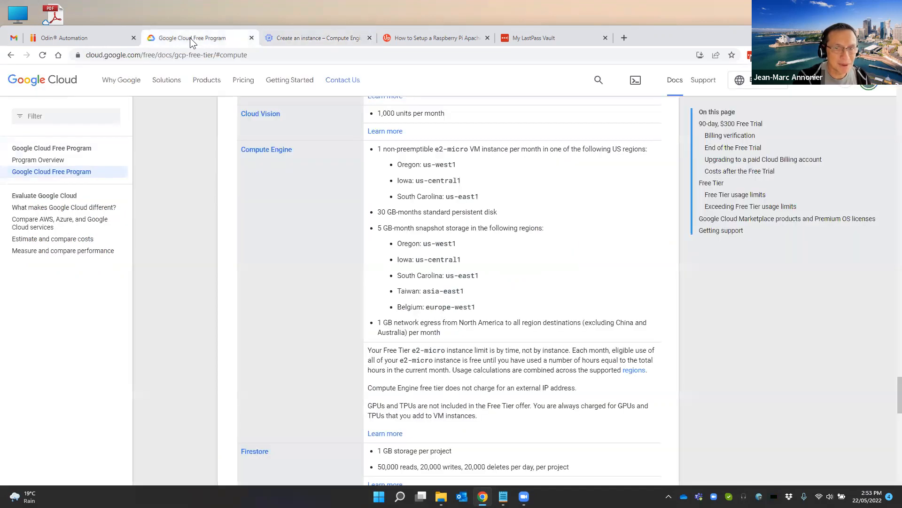
left_click(278, 41)
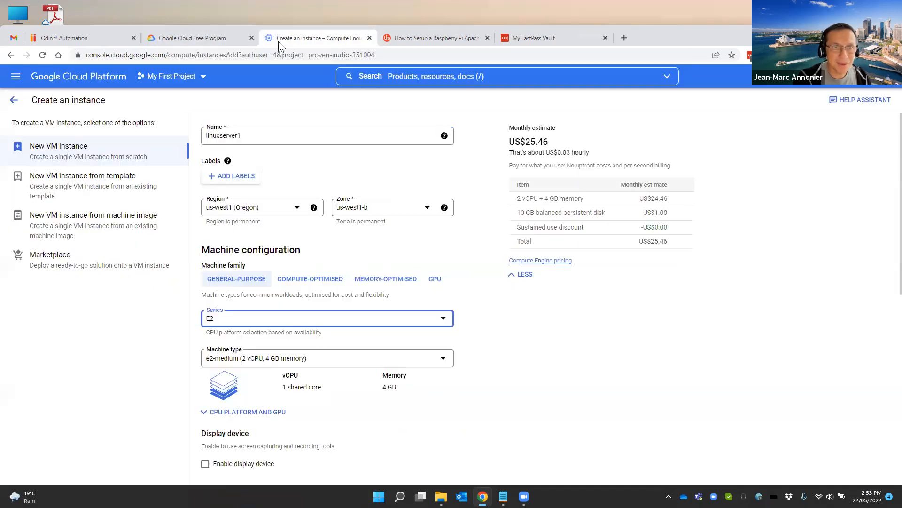
left_click(286, 358)
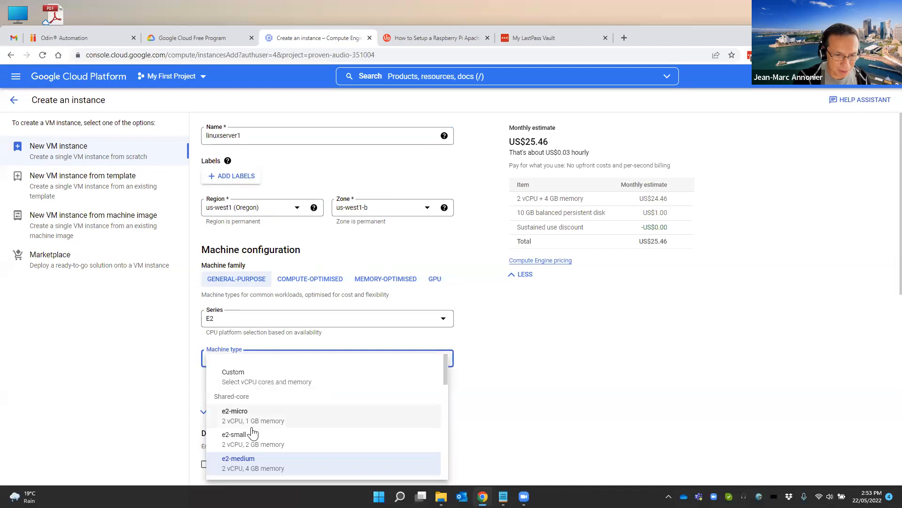
left_click(238, 419)
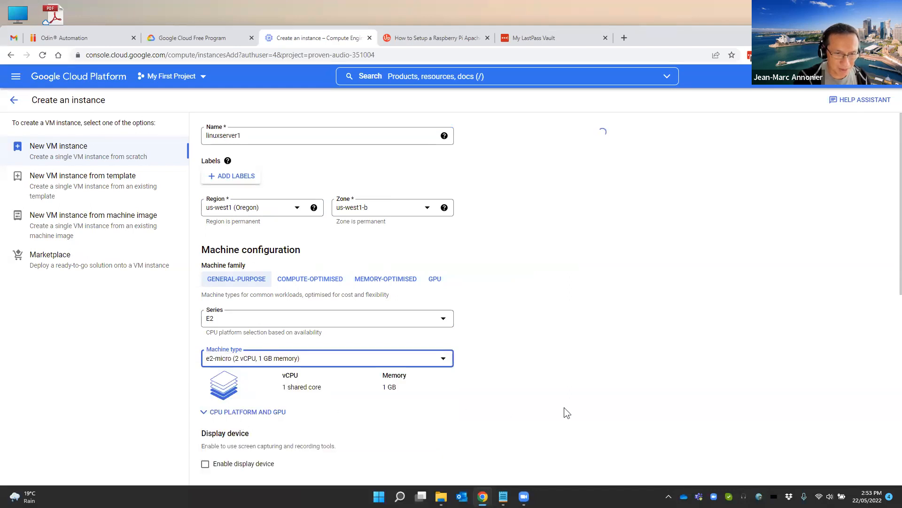
Expand the CPU platform and GPU options and enable the display device
scroll(564, 407, "down", 3)
scroll(564, 407, "down", 1)
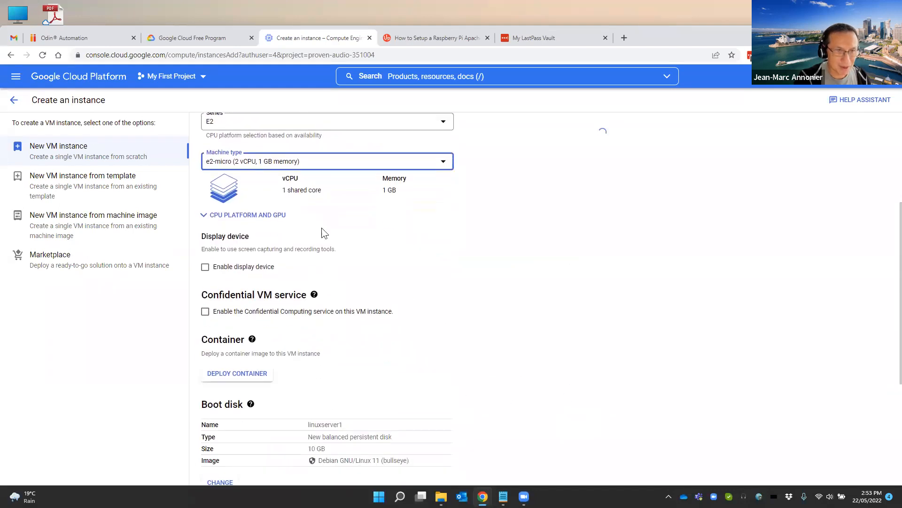
left_click(203, 214)
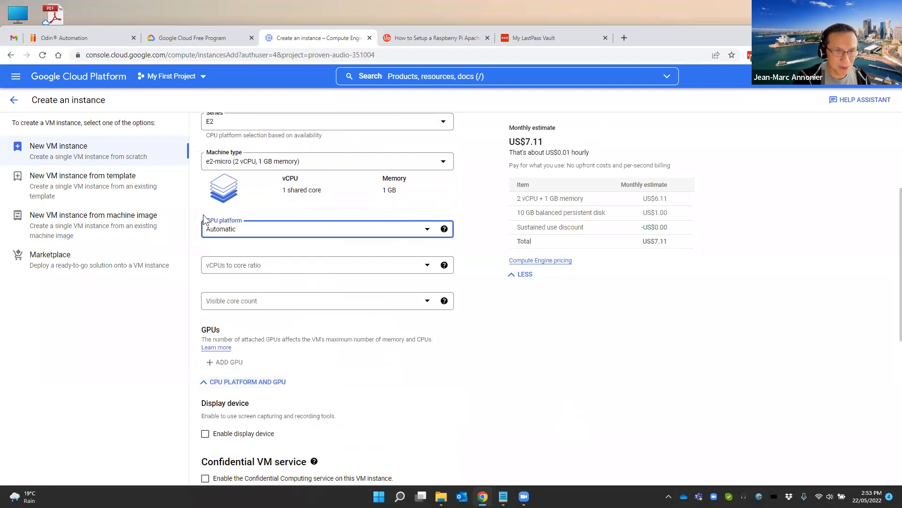
scroll(363, 379, "down", 4)
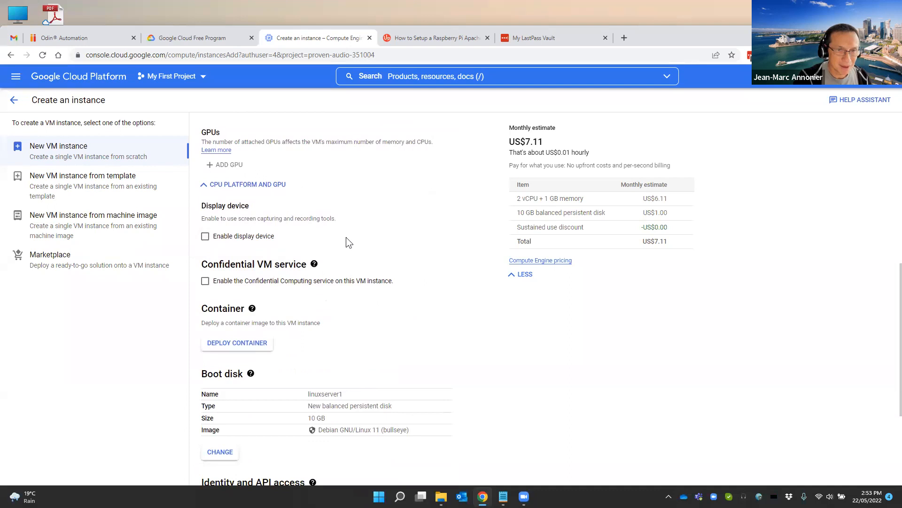
left_click(206, 240)
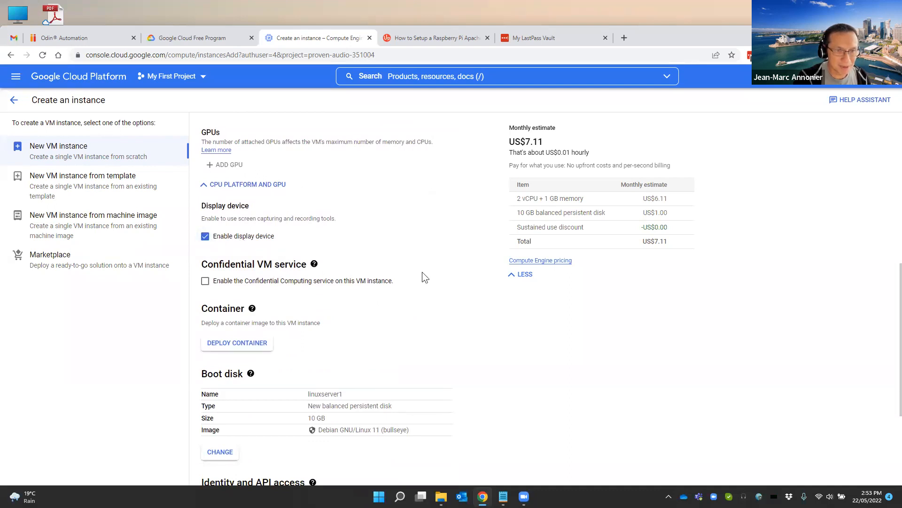
scroll(436, 282, "down", 3)
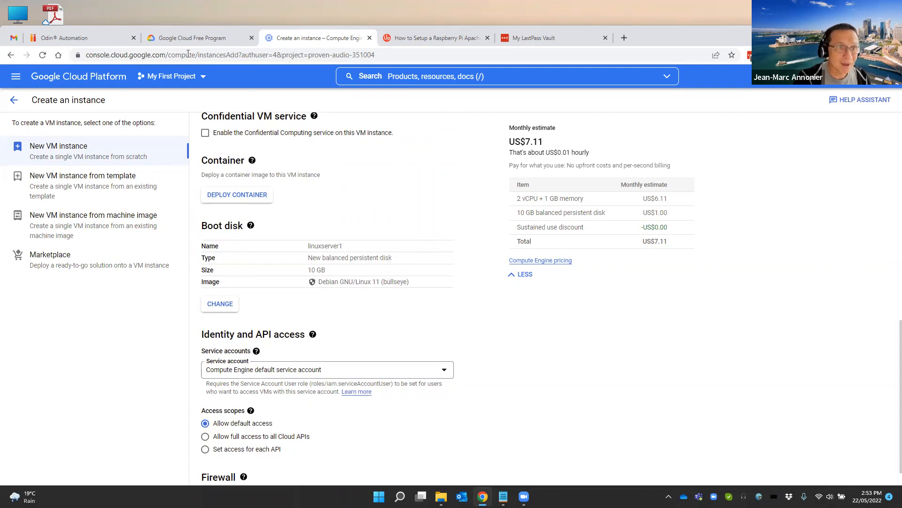
Consult the free tier's disk allowance and change the boot disk type to Standard persistent disk
left_click(183, 40)
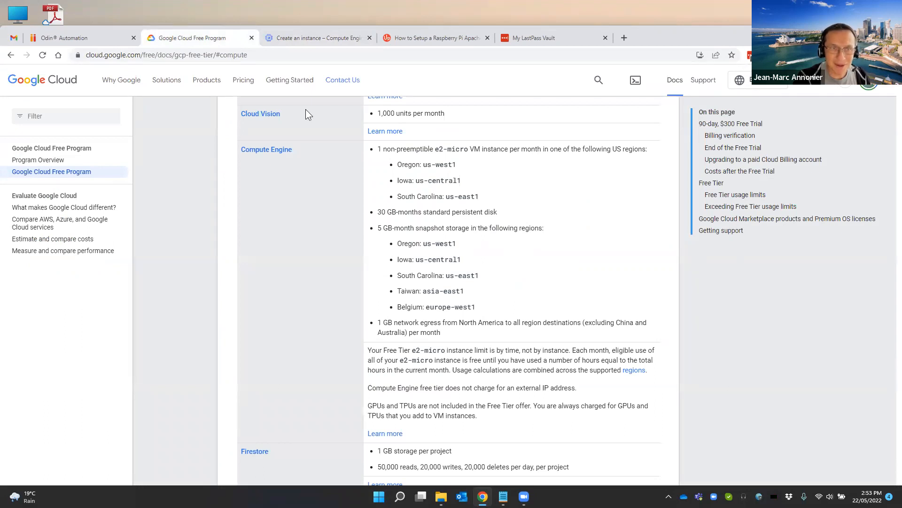
left_click(290, 41)
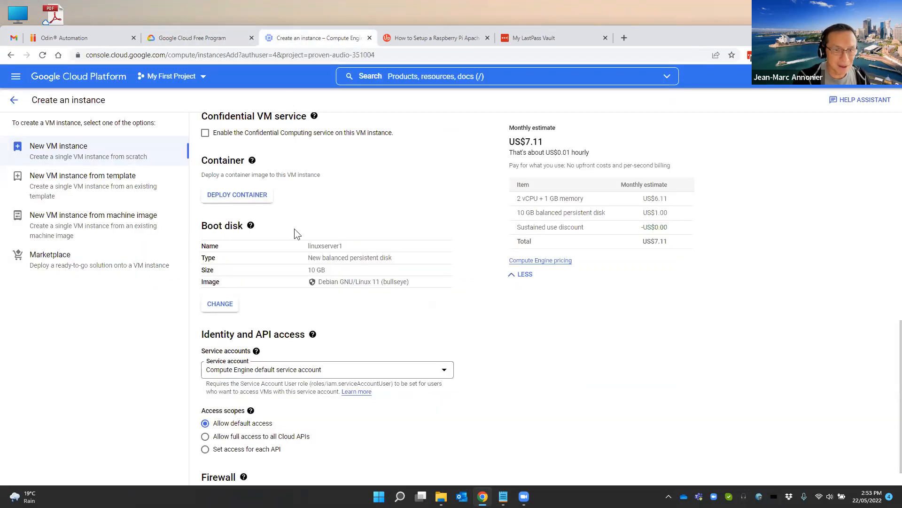
left_click(229, 305)
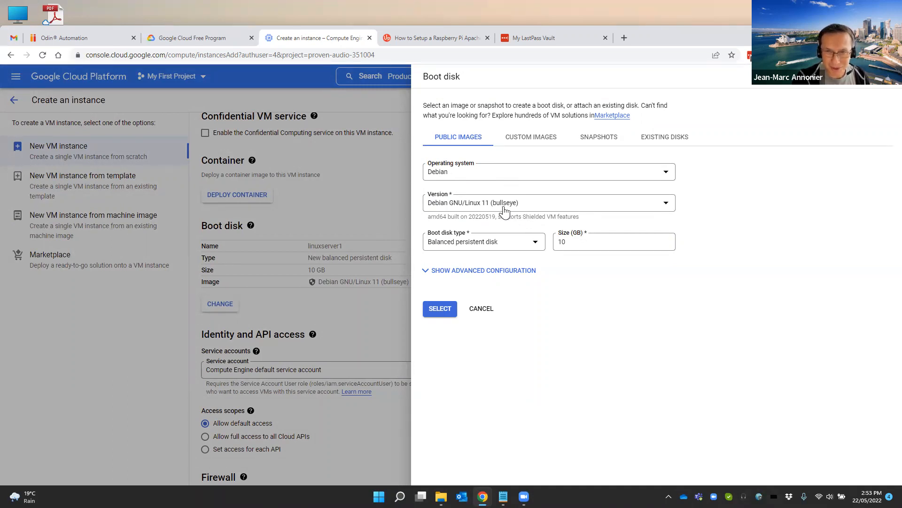
left_click(512, 252)
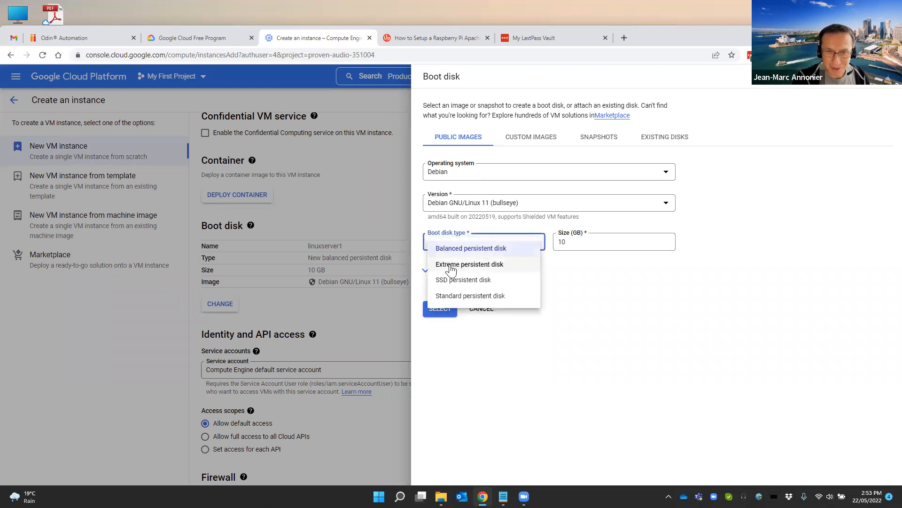
left_click(451, 296)
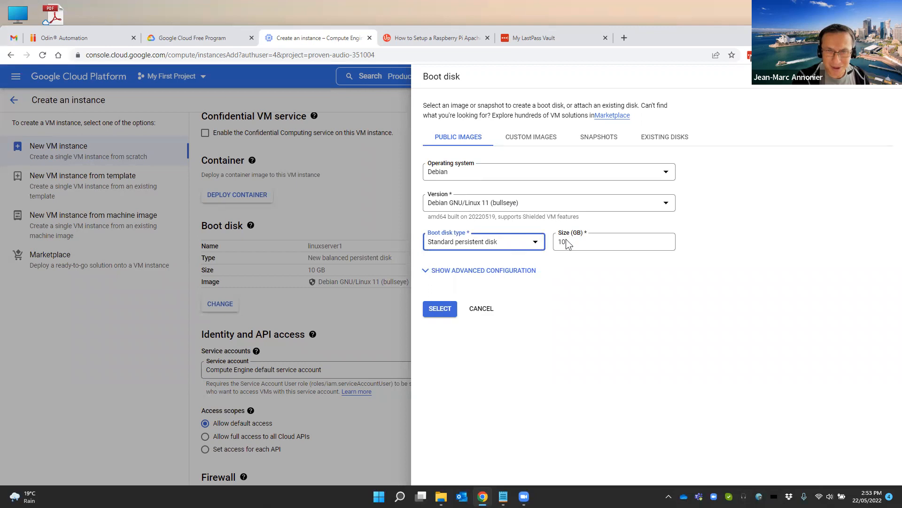
Recheck the free tier's disk limit, set the boot disk size to 30 GB and apply the boot disk settings
left_click(190, 38)
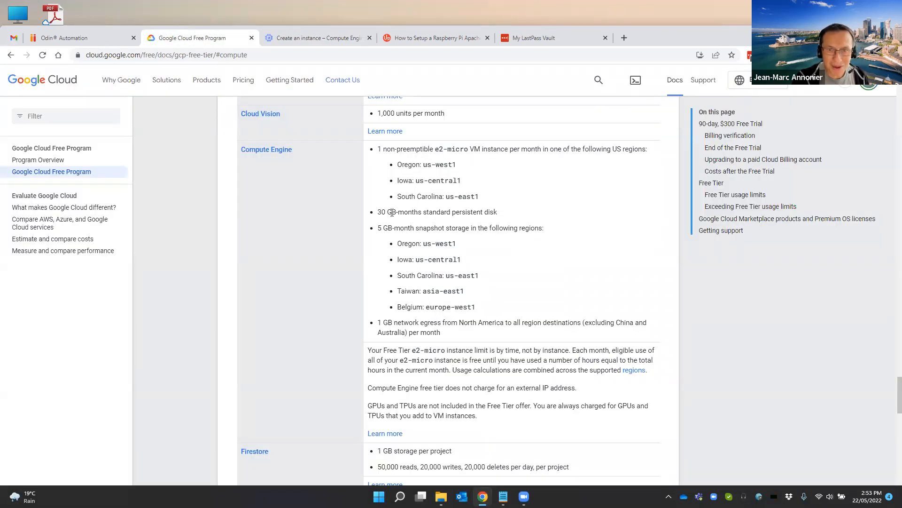
left_click(311, 41)
double_click(571, 244)
type("30")
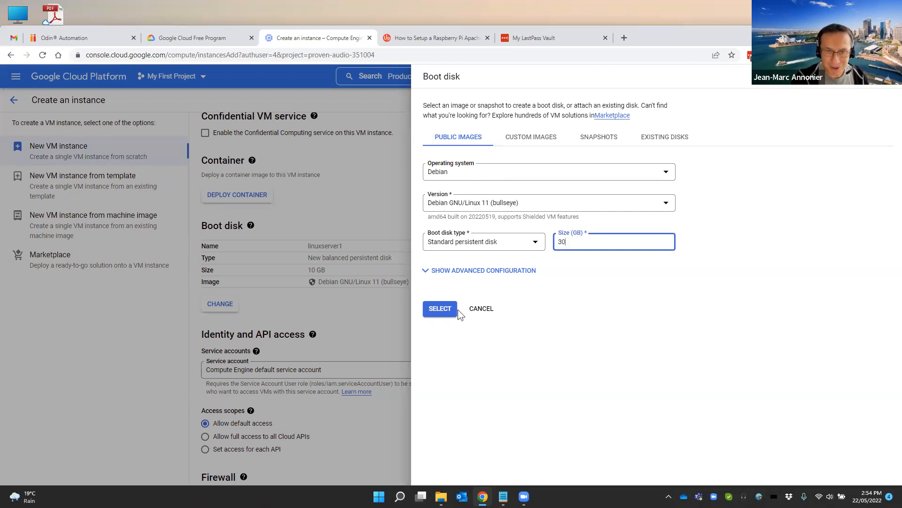
left_click(441, 309)
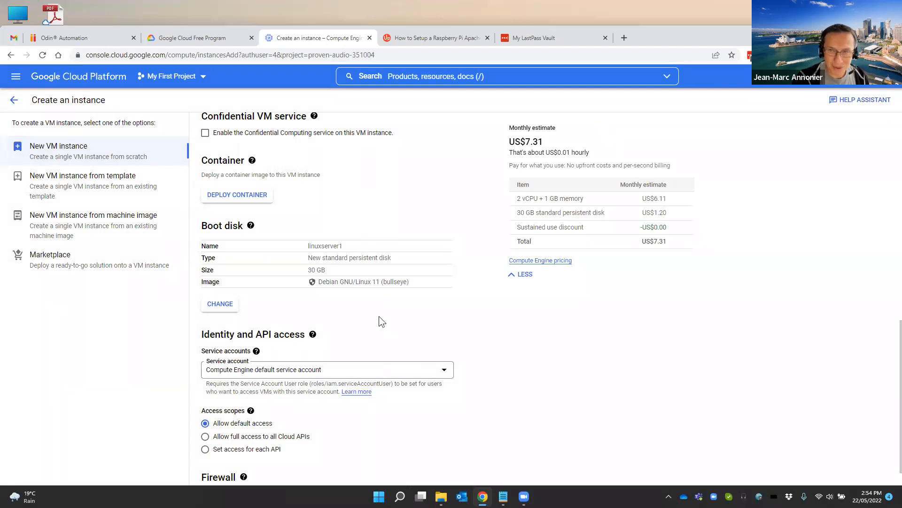
Keep the Compute Engine default service account and allow HTTP and HTTPS traffic through the firewall
scroll(379, 321, "down", 2)
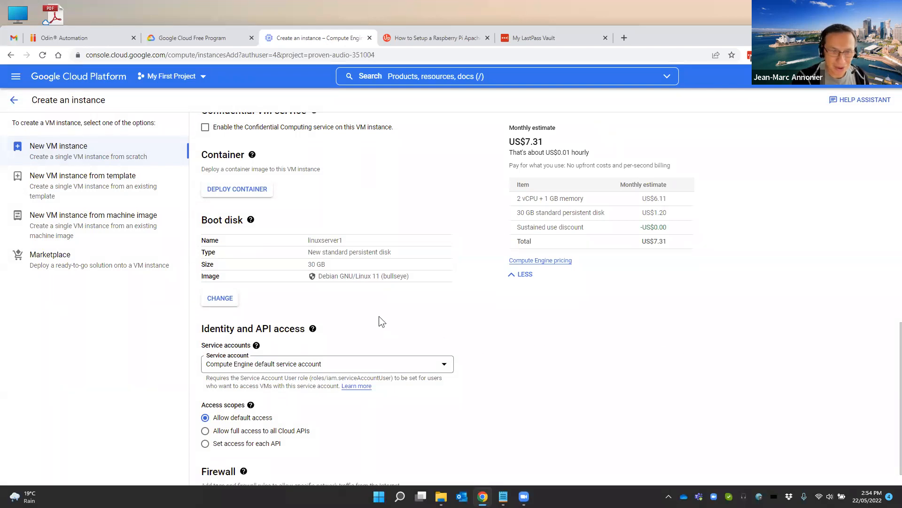
left_click(255, 278)
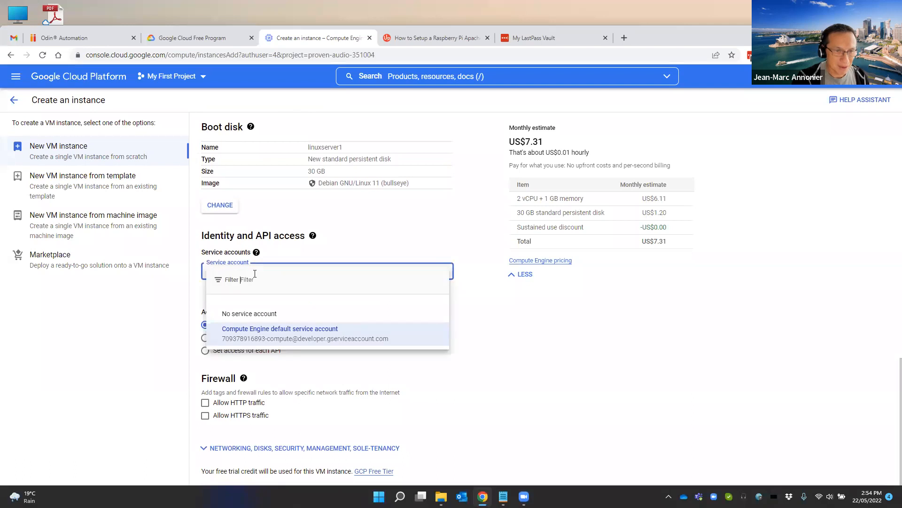
key("Return")
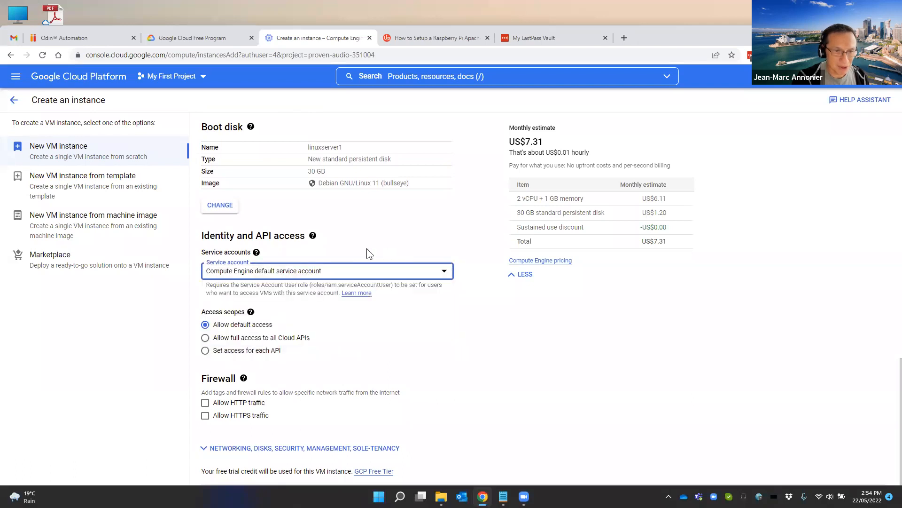
scroll(234, 349, "down", 1)
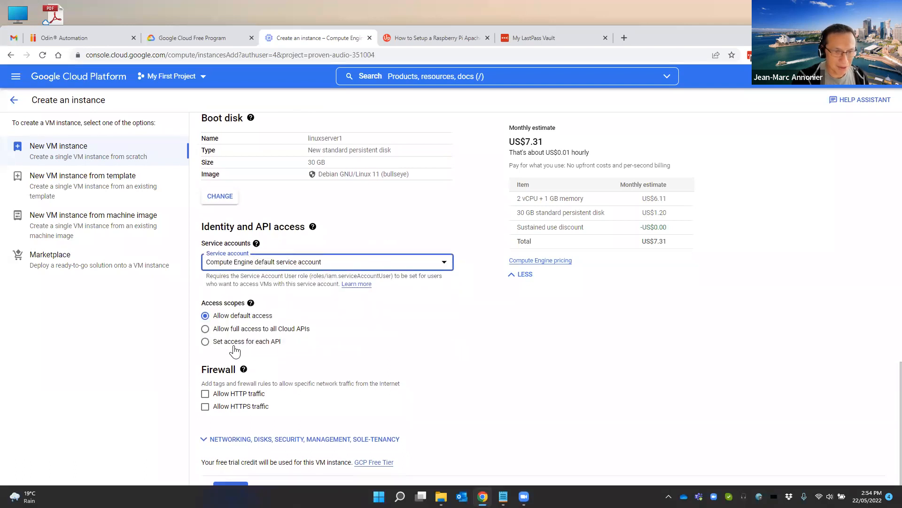
left_click(205, 396)
left_click(205, 407)
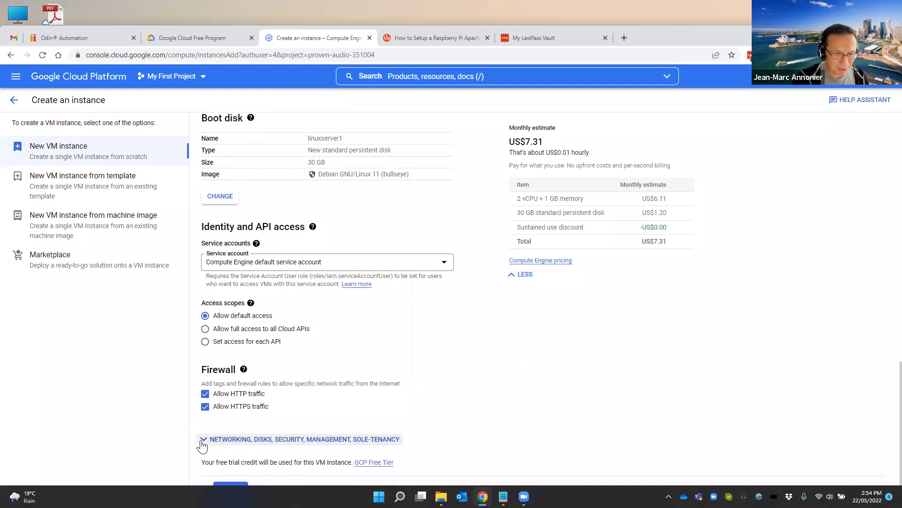
Review the advanced networking options without changing them and create the VM instance
scroll(861, 359, "up", 8)
scroll(703, 371, "down", 8)
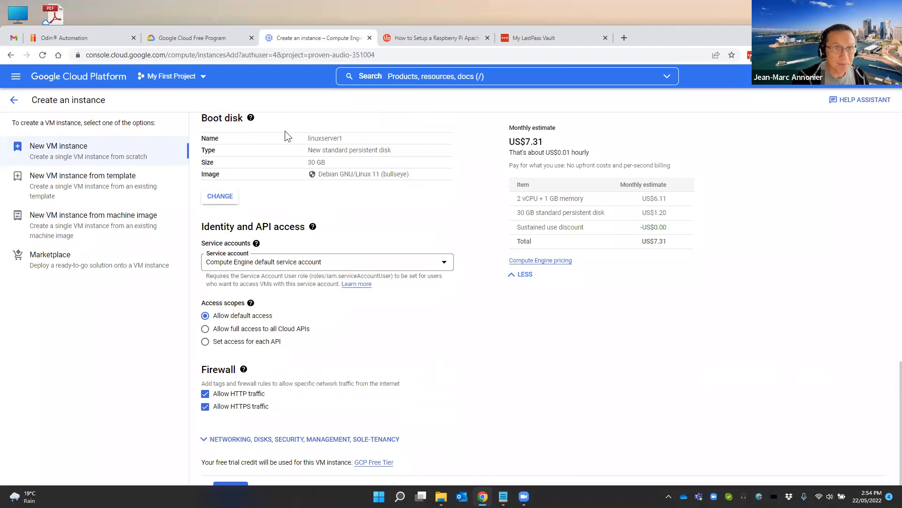
left_click_drag(708, 28, 710, 13)
left_click(212, 426)
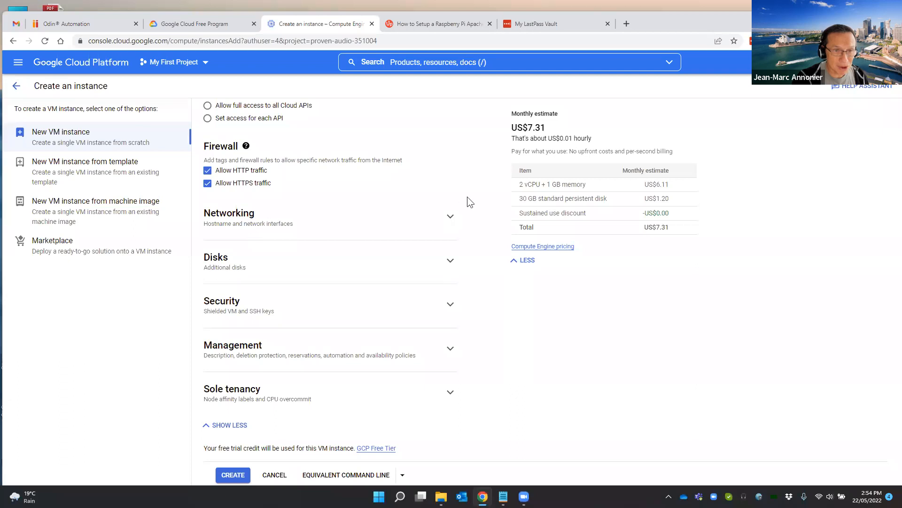
left_click(450, 218)
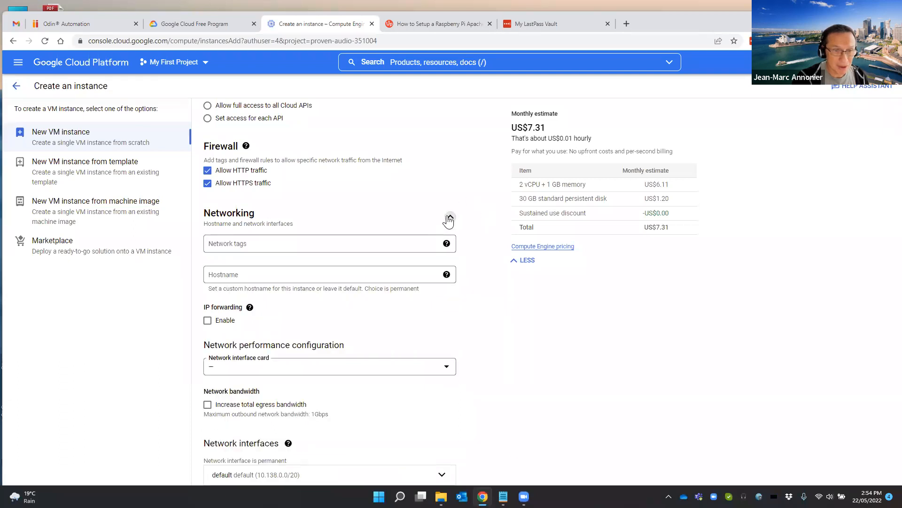
left_click(450, 219)
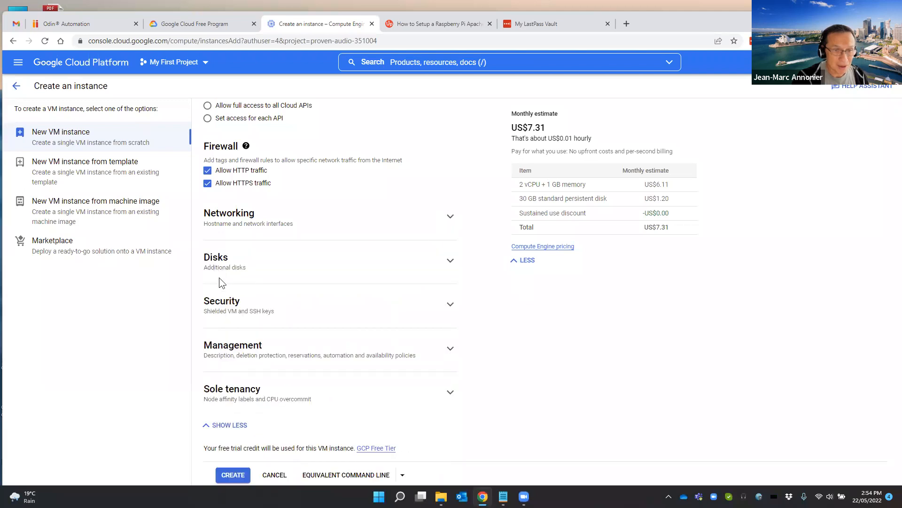
left_click(233, 475)
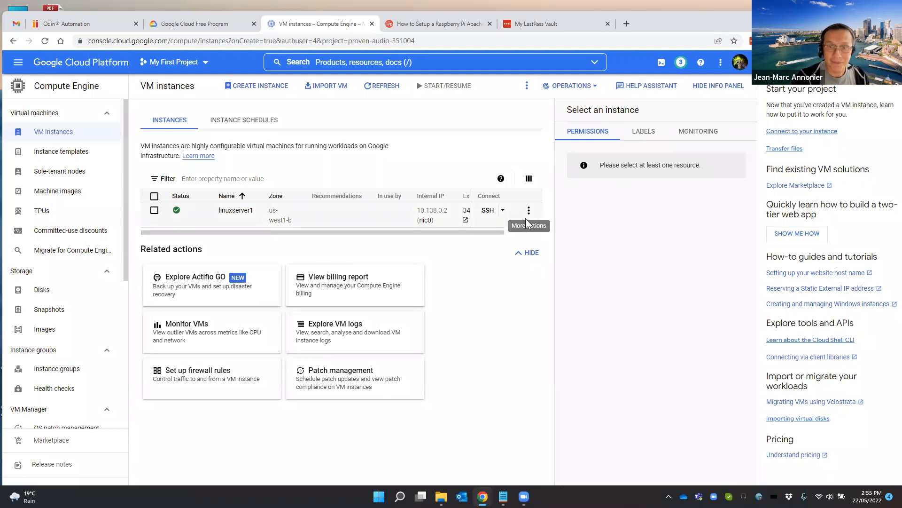
Open the linuxserver1 instance and examine its basic information, machine configuration, networking and storage details
left_click_drag(497, 235, 403, 233)
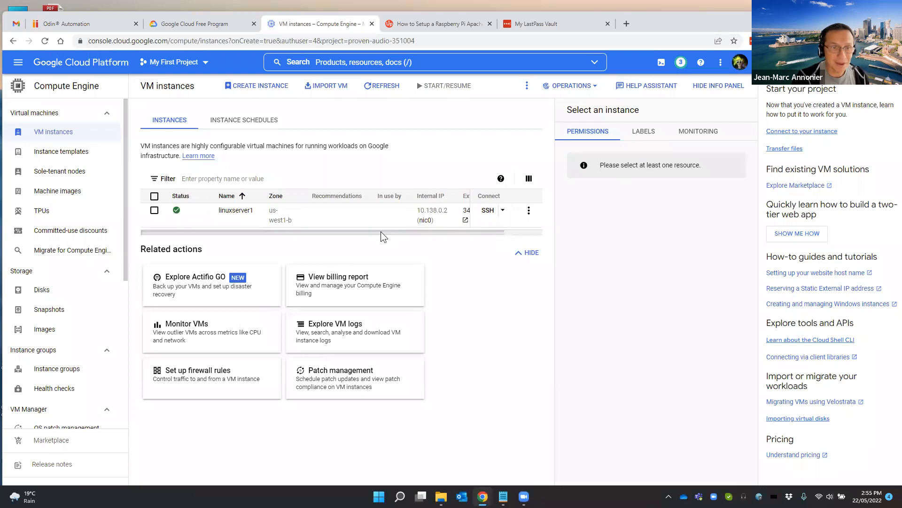
left_click(237, 211)
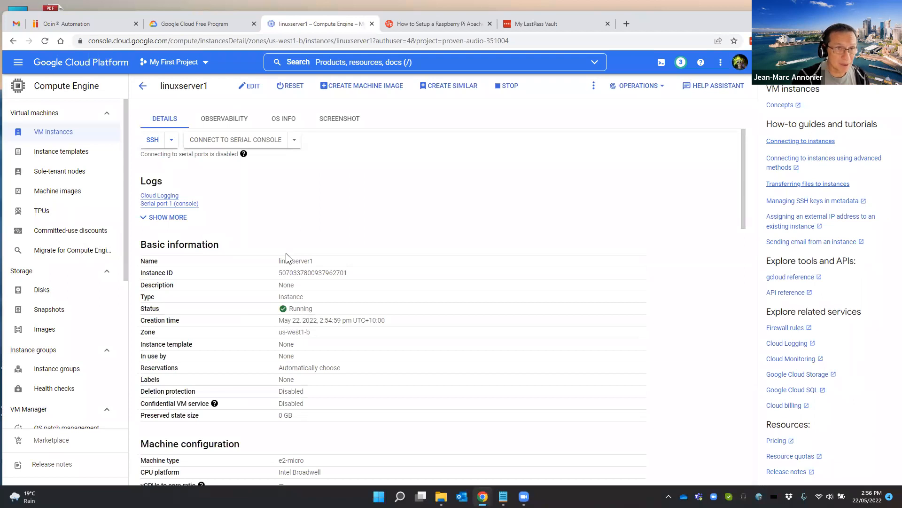
scroll(286, 253, "down", 4)
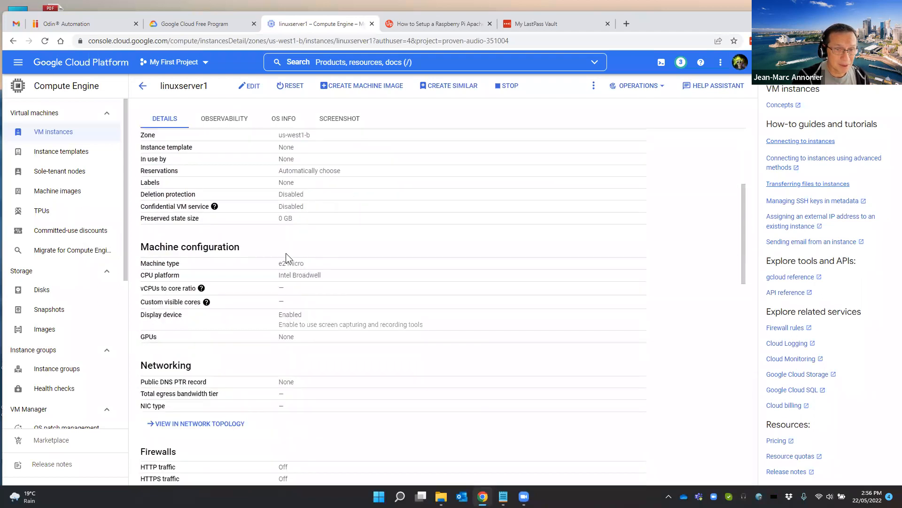
scroll(285, 253, "down", 5)
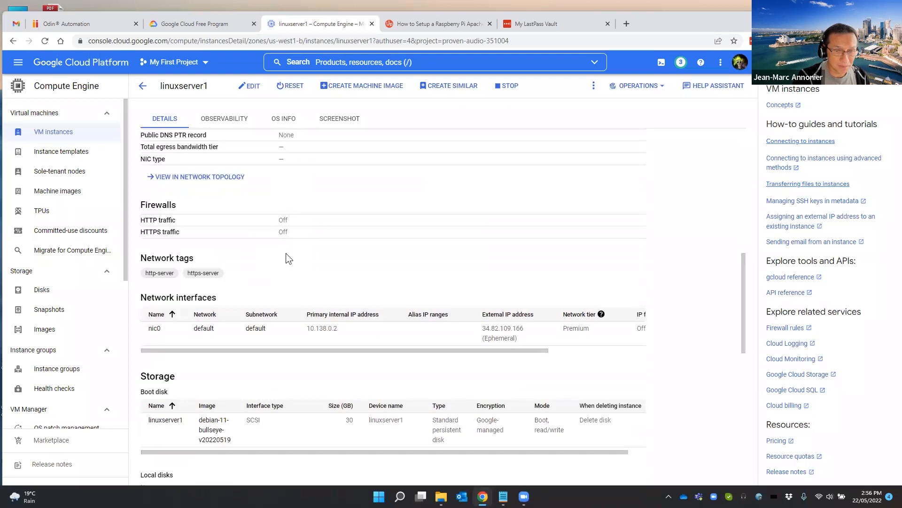
scroll(285, 254, "up", 9)
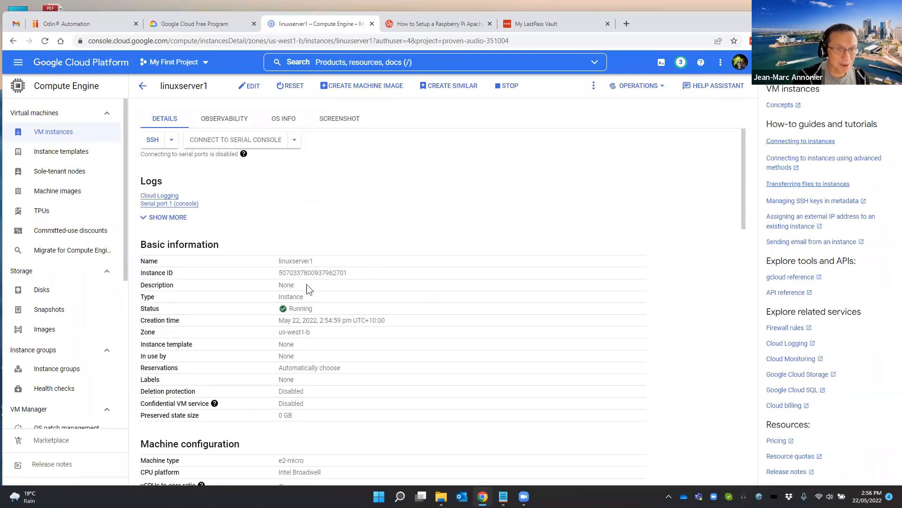
scroll(316, 306, "down", 1)
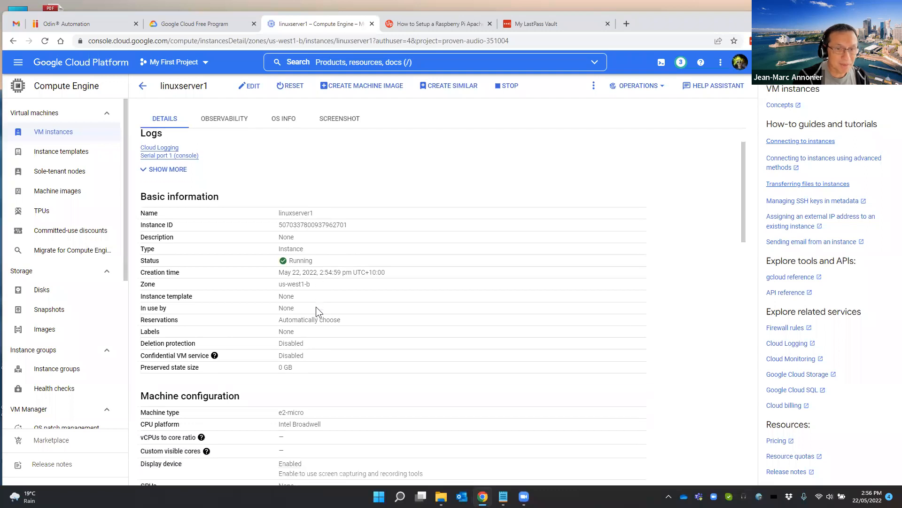
scroll(316, 307, "up", 1)
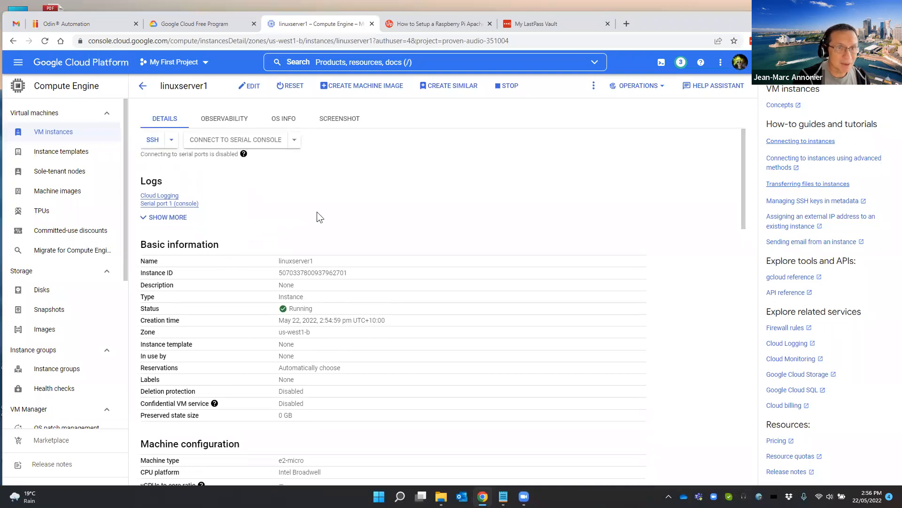
Copy the external IP address of the instance's nic0 network interface
scroll(312, 300, "down", 8)
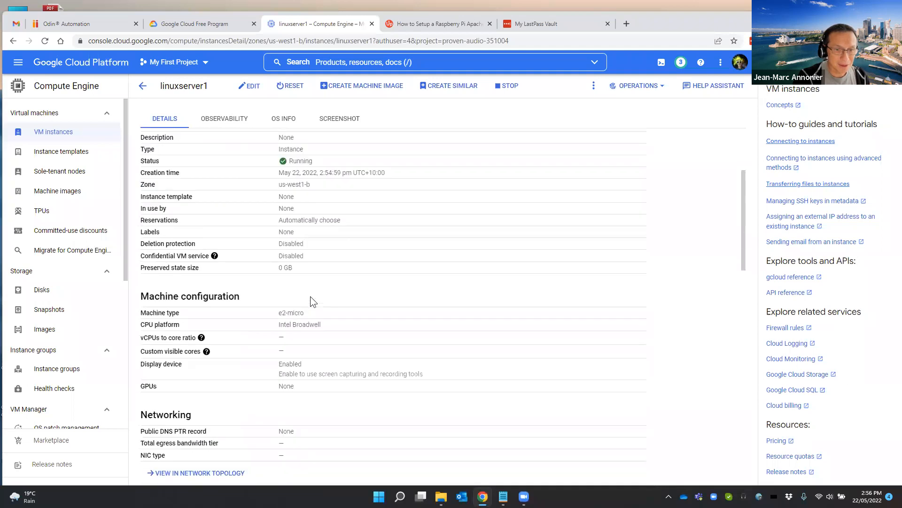
scroll(311, 302, "down", 1)
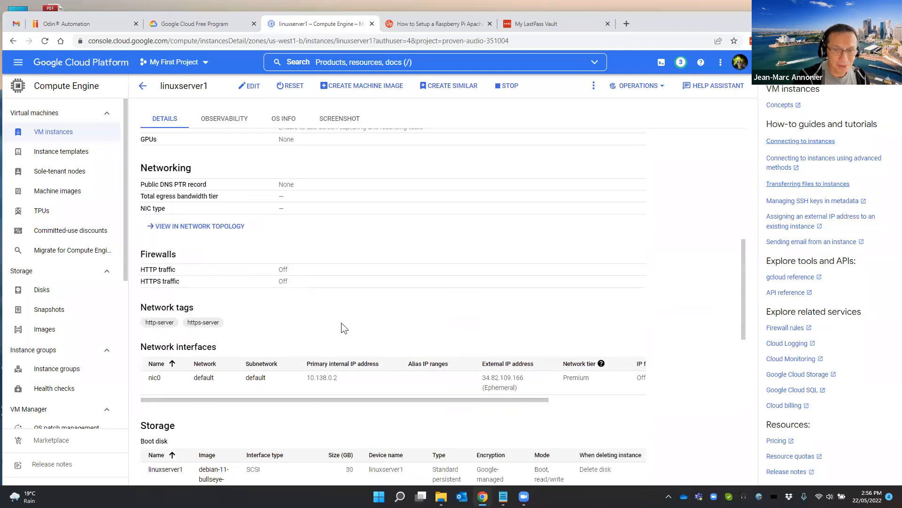
triple_click(492, 378)
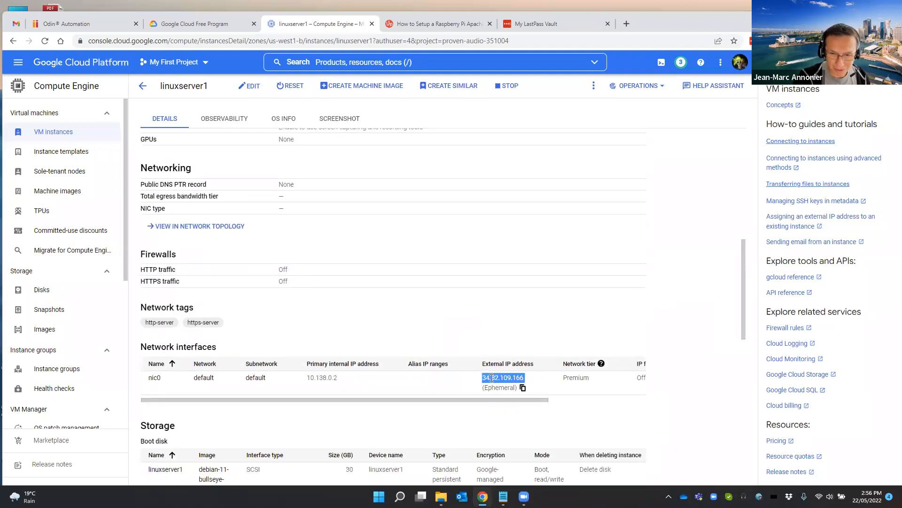
left_click(522, 387)
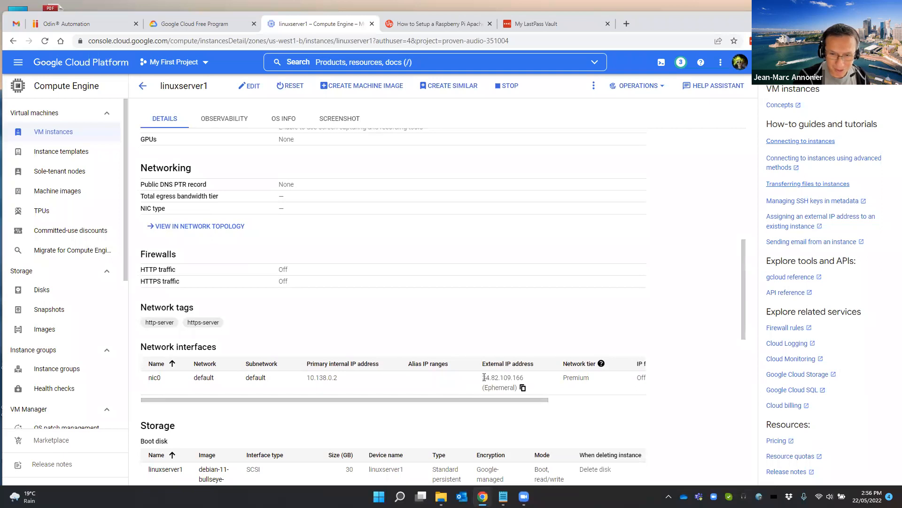
left_click_drag(483, 377, 525, 382)
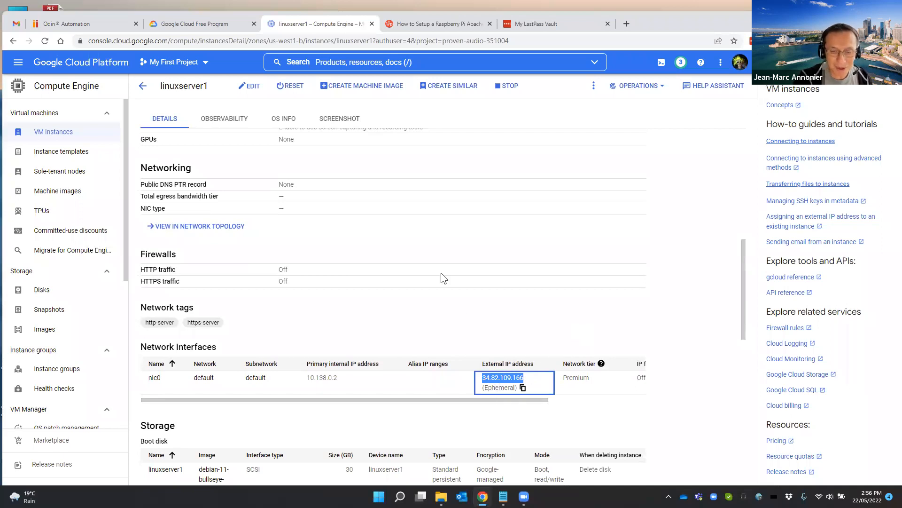
left_click(436, 300)
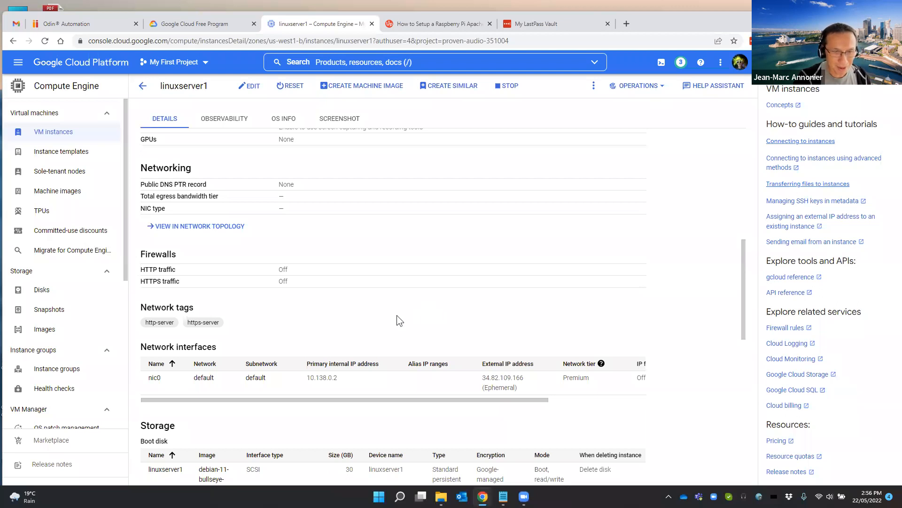
Open an SSH-in-browser session to linuxserver1, reposition its window and run the hostname command
scroll(397, 316, "up", 8)
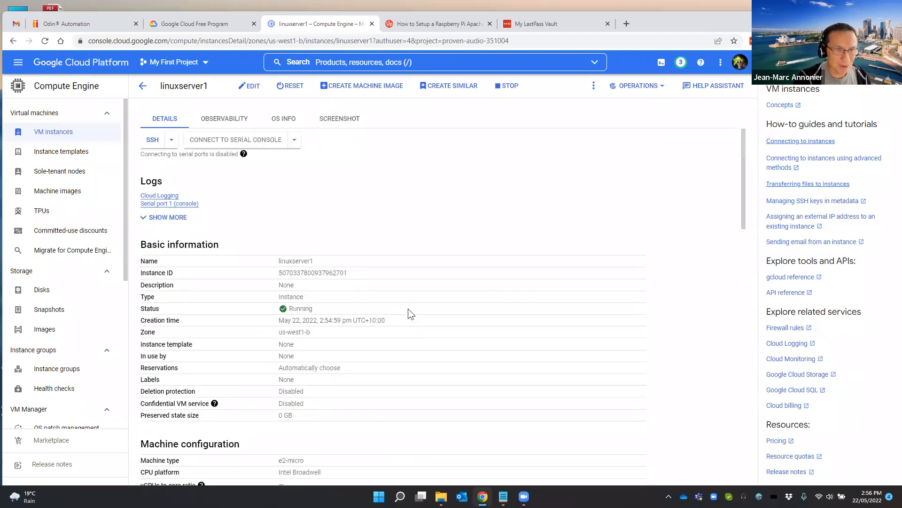
left_click(153, 140)
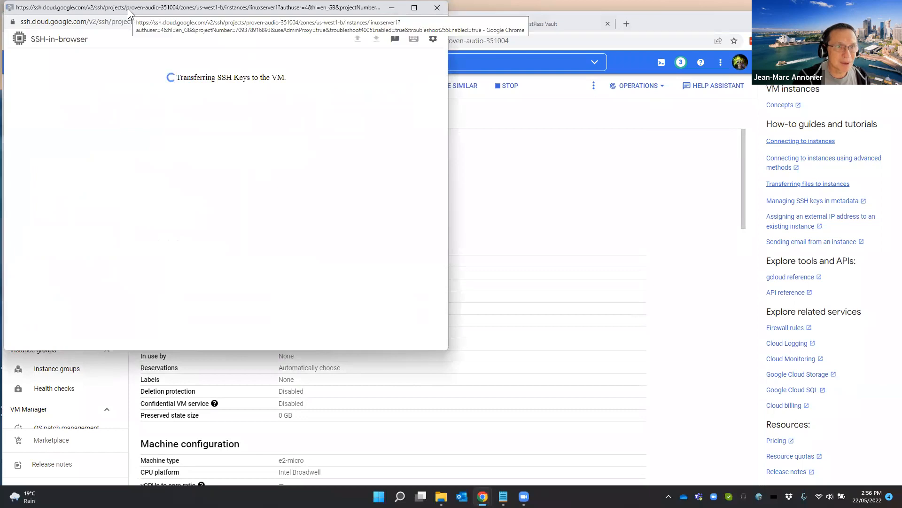
left_click_drag(128, 9, 306, 135)
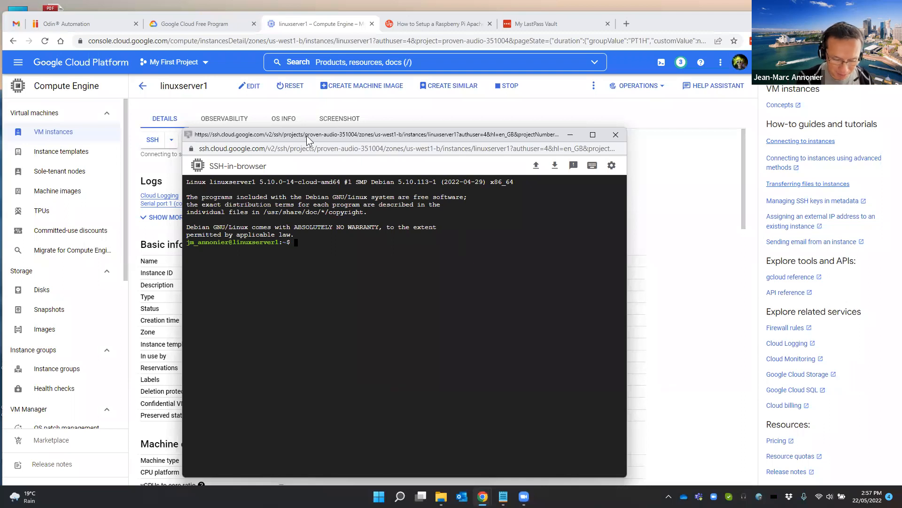
type("host")
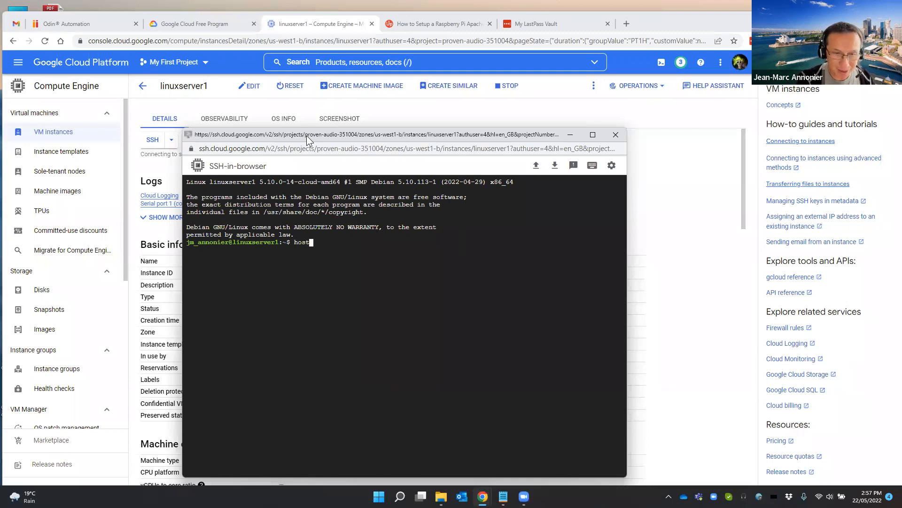
type("name")
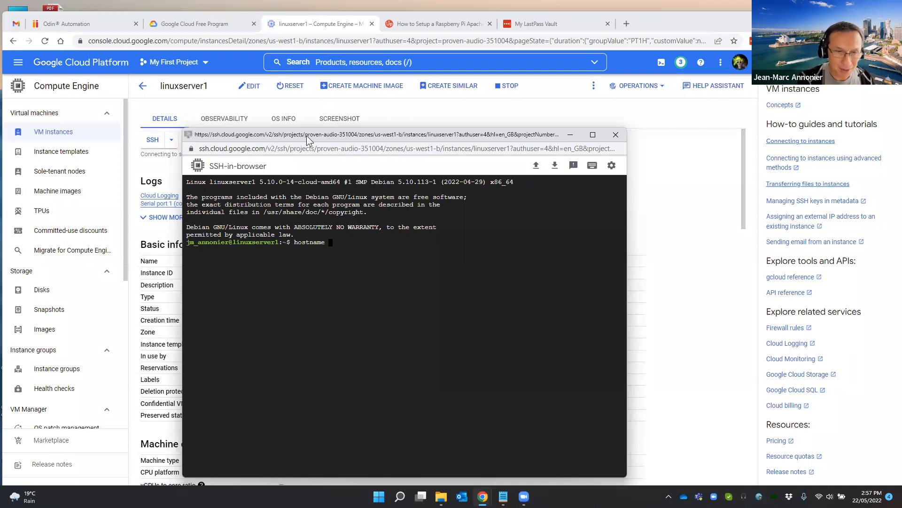
key("Return")
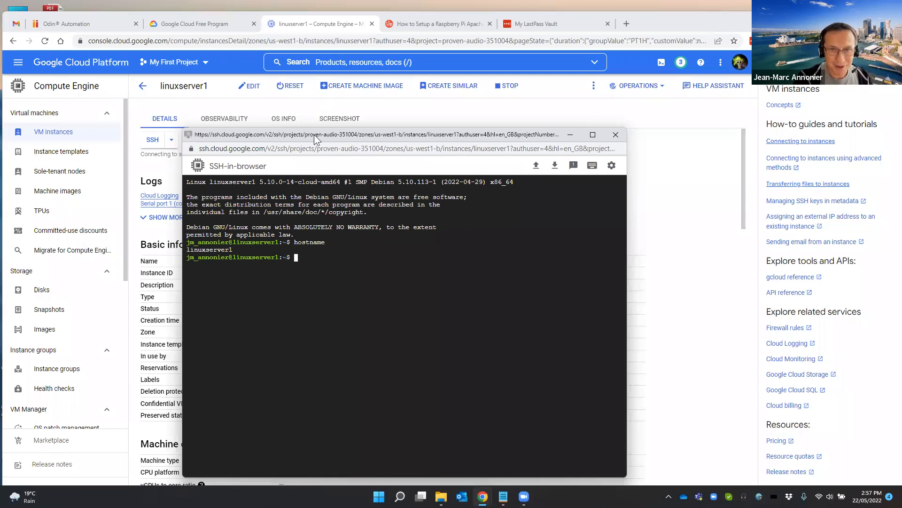
left_click_drag(329, 139, 351, 143)
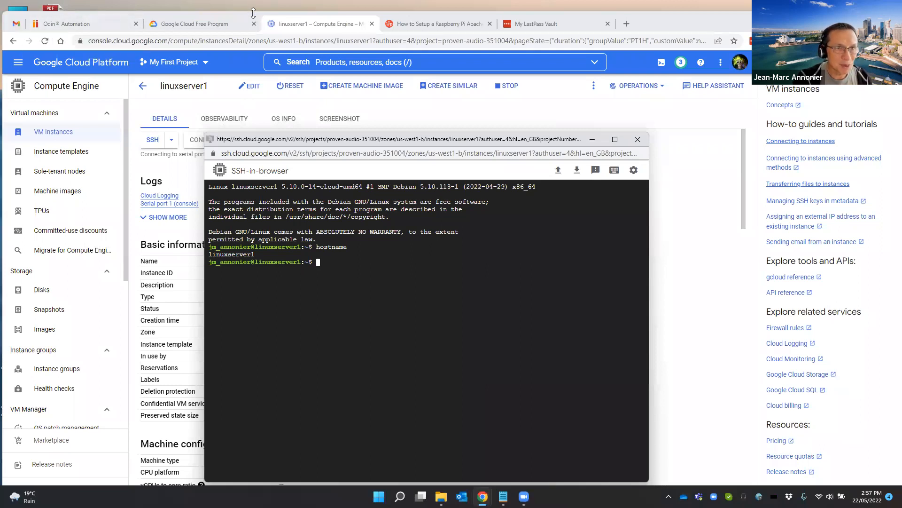
Switch to the Odin Automation hosting panel and open the DNS records of the home-it.biz domain
left_click(59, 29)
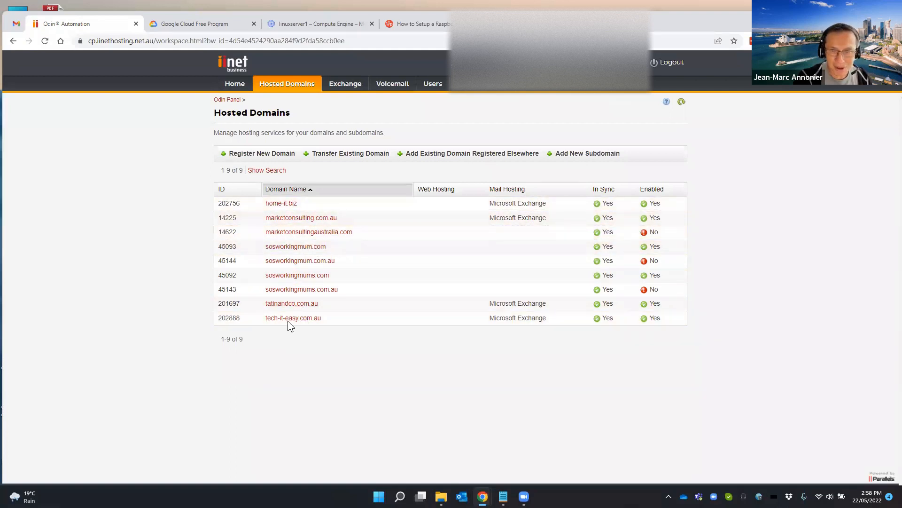
left_click(277, 203)
left_click(264, 131)
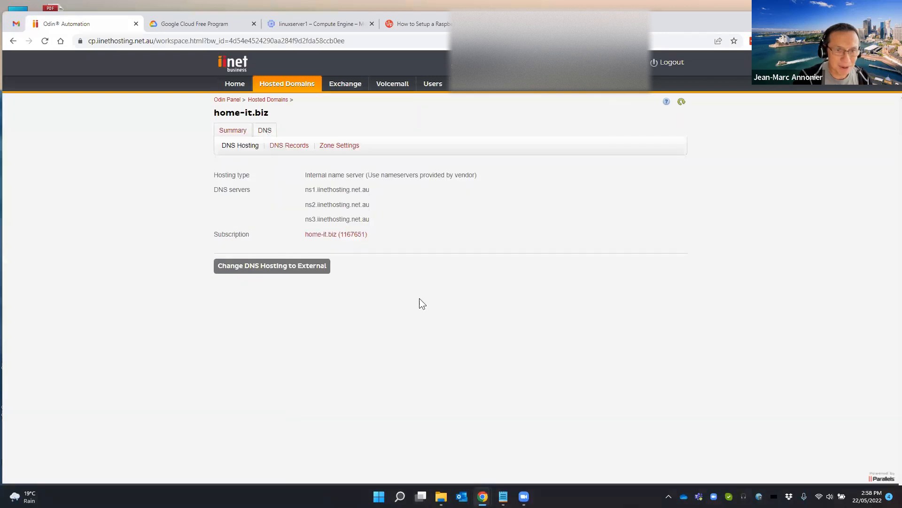
left_click(285, 149)
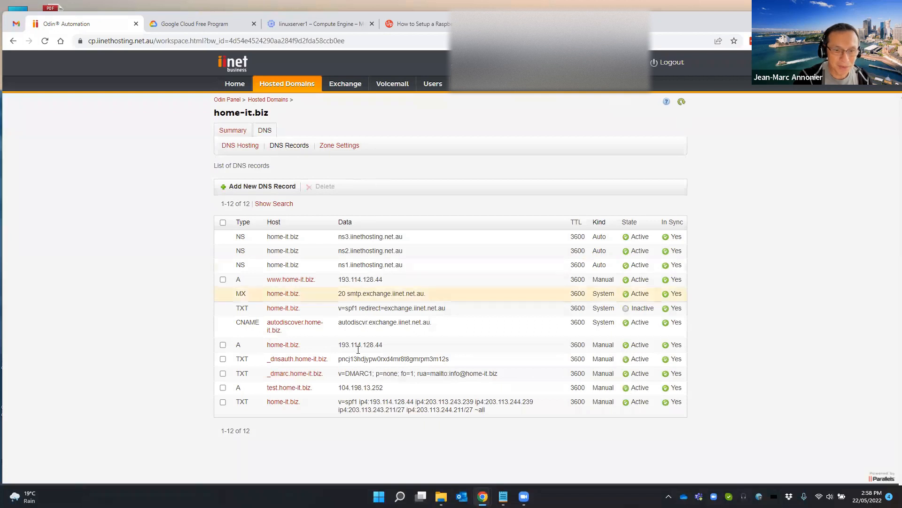
Add a new DNS record of type A to home-it.biz with linuxserver1 as the subdomain
left_click(267, 187)
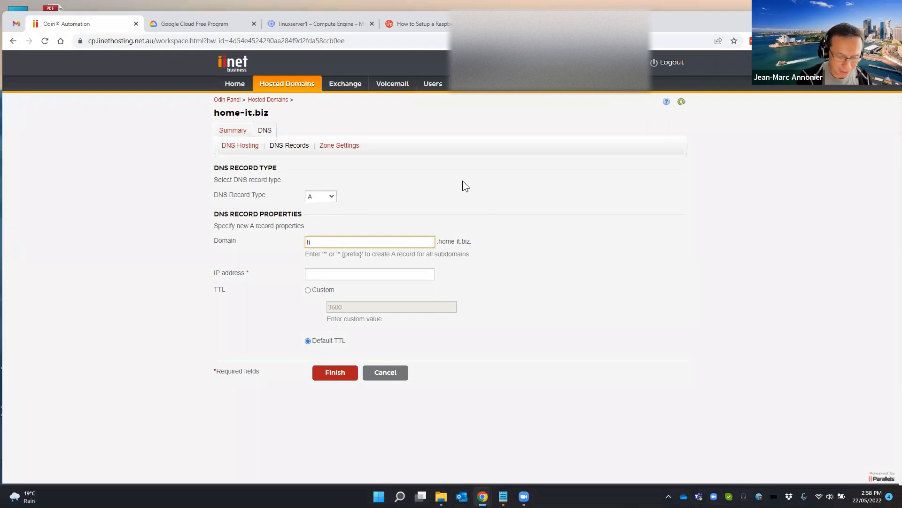
type("inuxserver1")
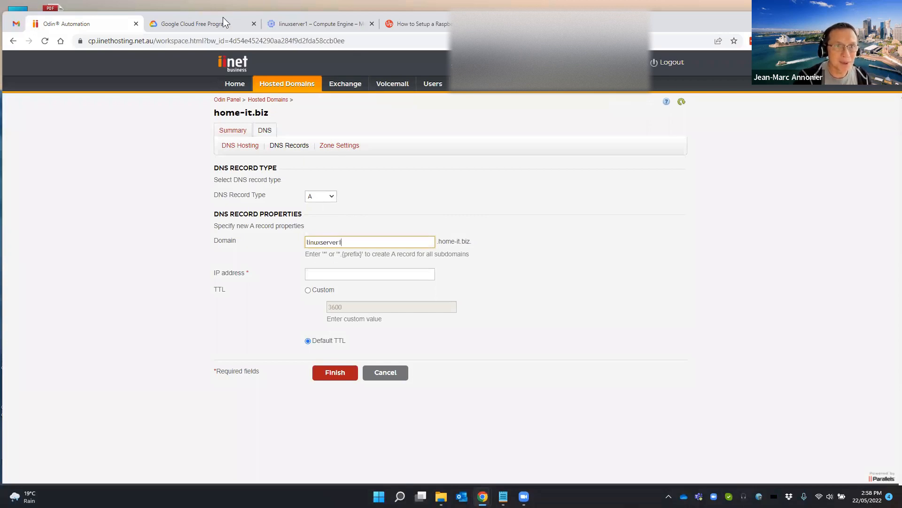
Return to the instance's SSH session window to check the server's hostname against the new record
double_click(686, 13)
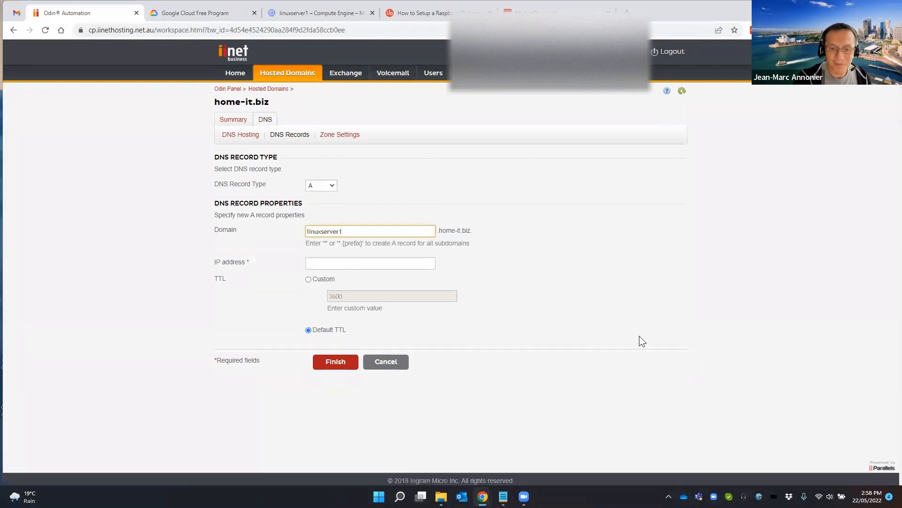
double_click(699, 11)
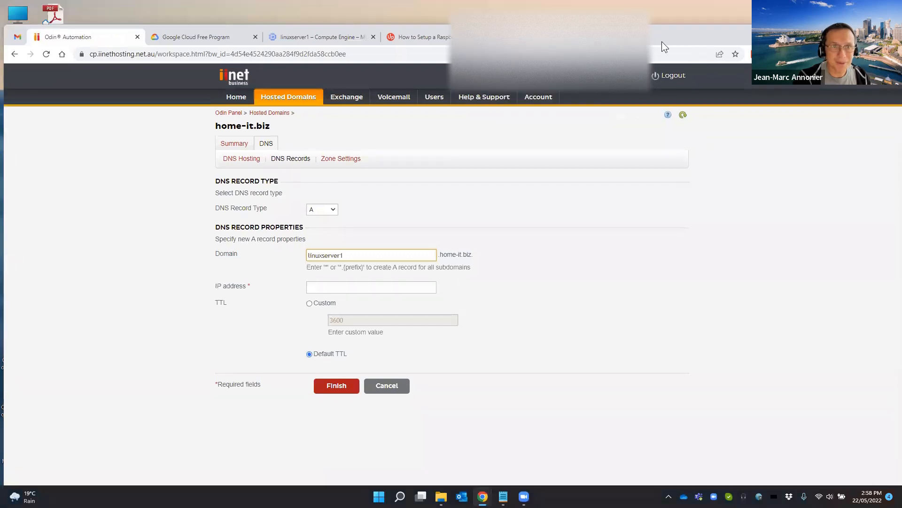
left_click(306, 39)
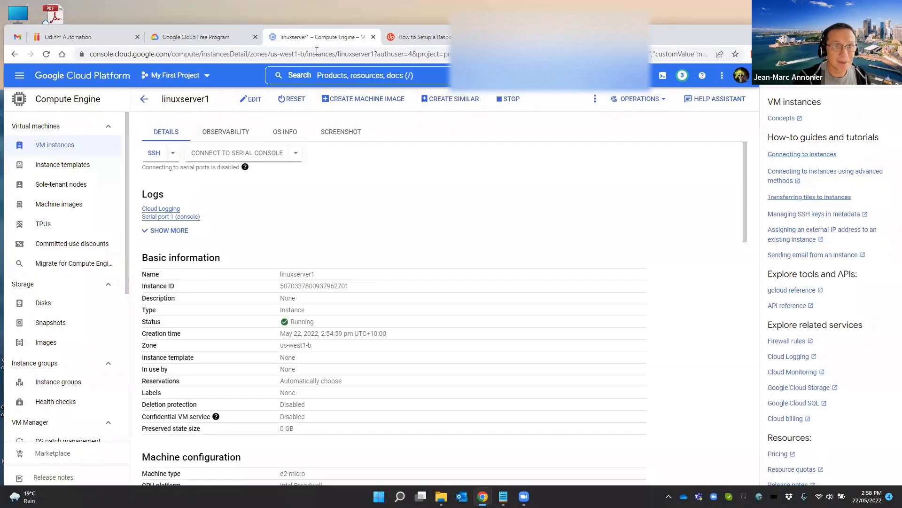
left_click(420, 496)
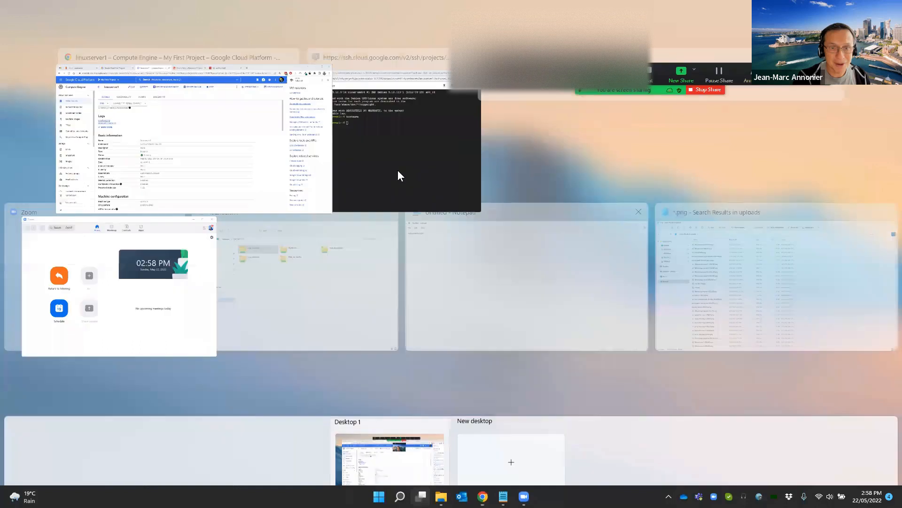
left_click(394, 167)
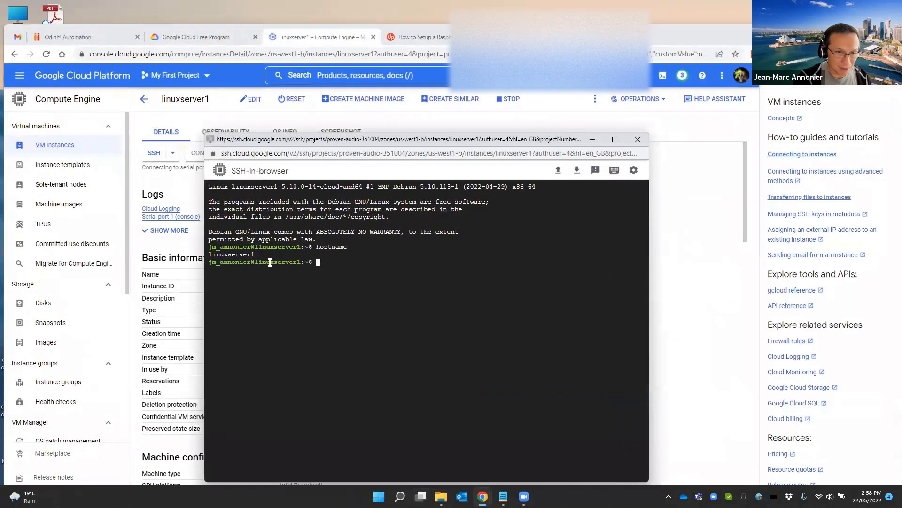
Set the new A record's IP address to 34.82.109.166, save the record and refresh the DNS records list
left_click(74, 39)
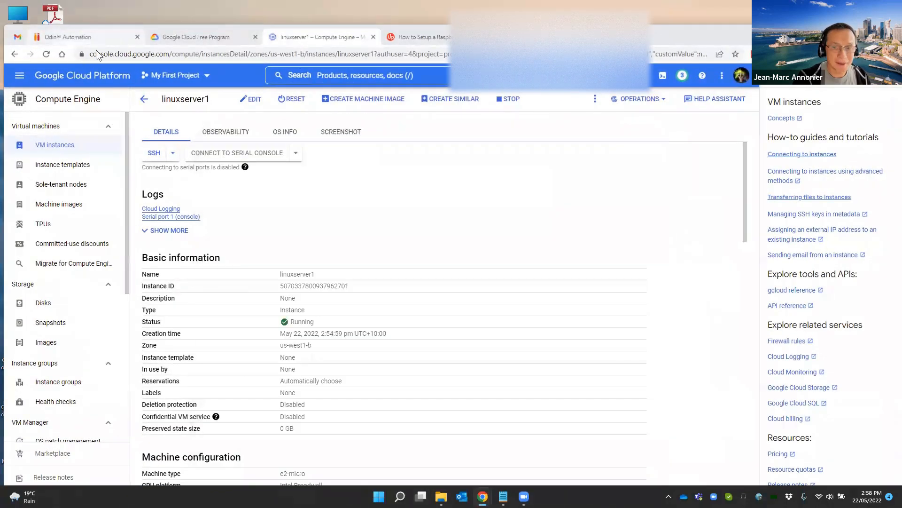
key("Tab")
type("34.82.109.166")
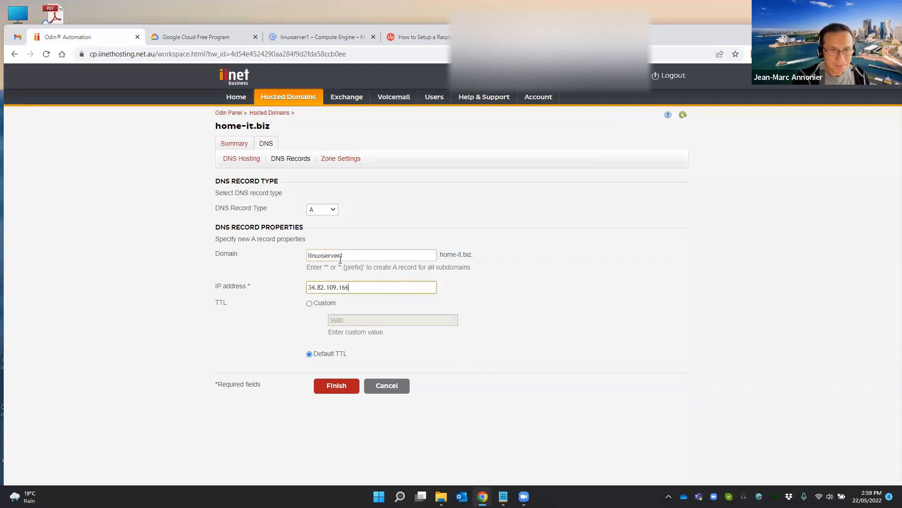
left_click(335, 385)
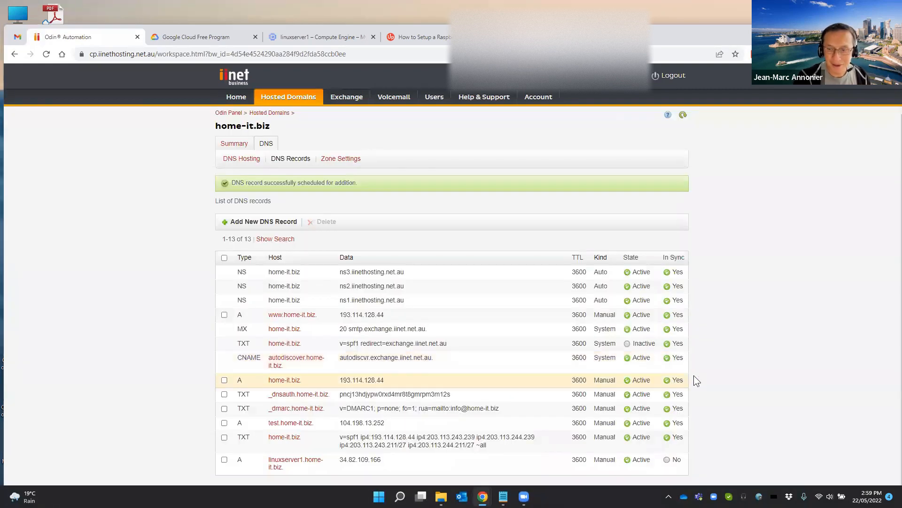
scroll(694, 375, "down", 1)
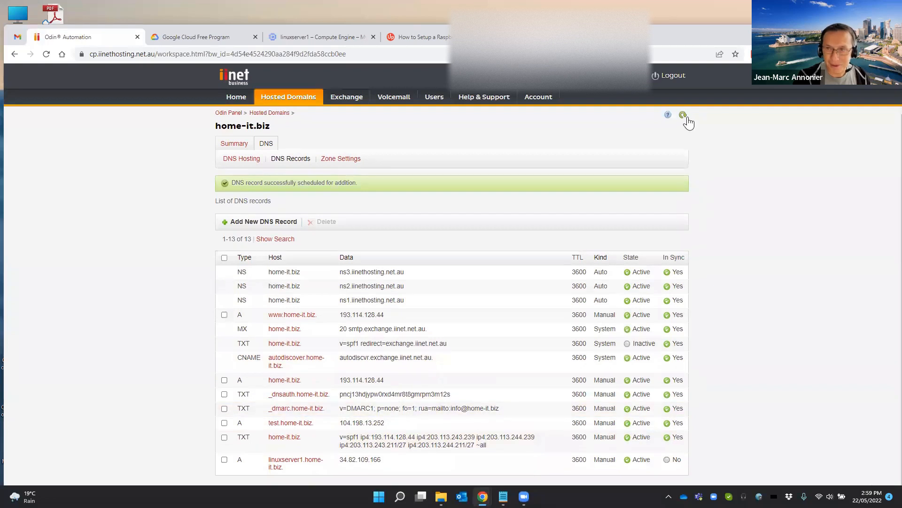
left_click(682, 112)
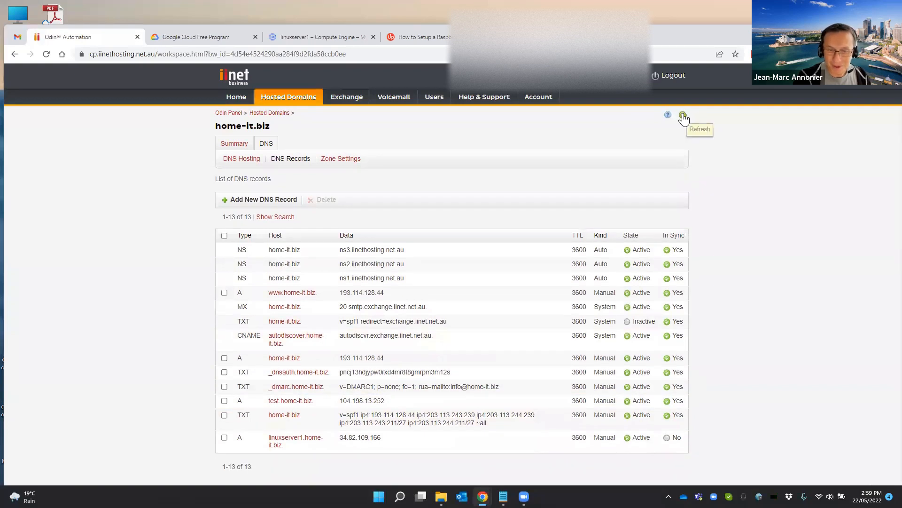
Refresh the DNS records list and ping linuxserver1.home-it.biz from a Command Prompt window, closing that window when done
left_click(683, 115)
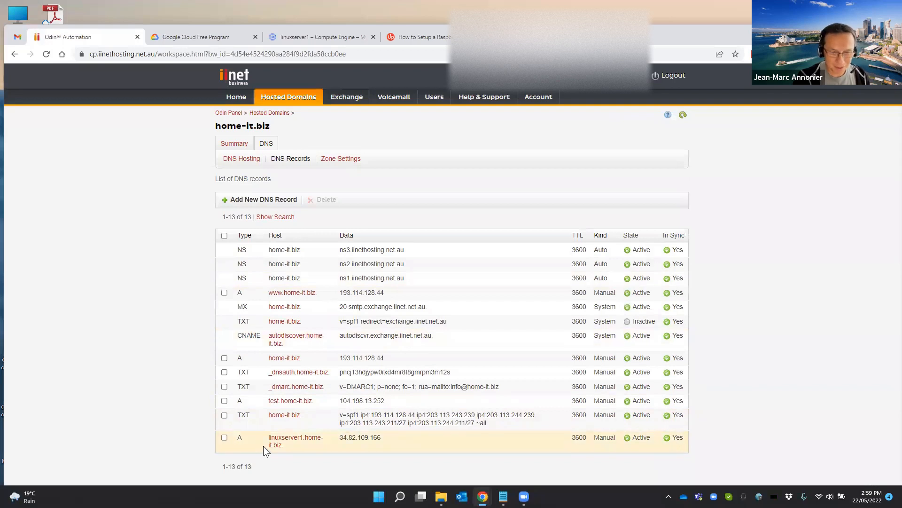
key("super")
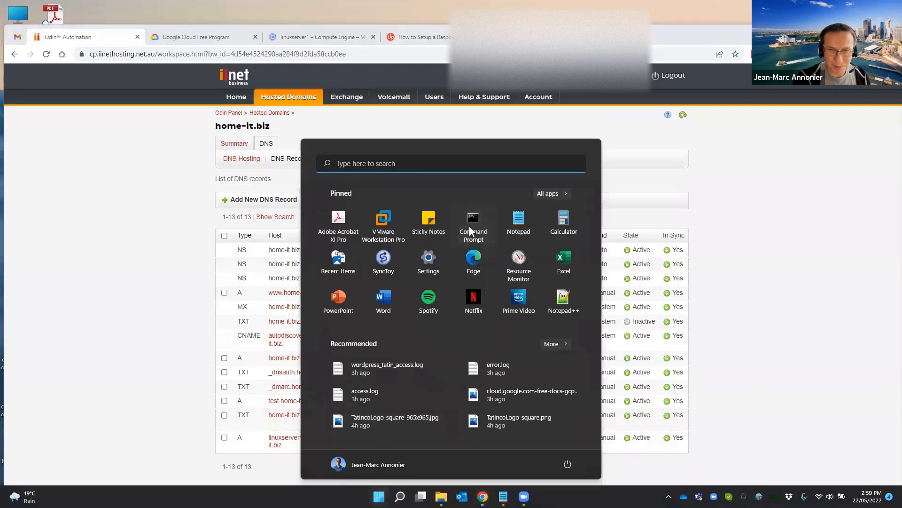
left_click(470, 225)
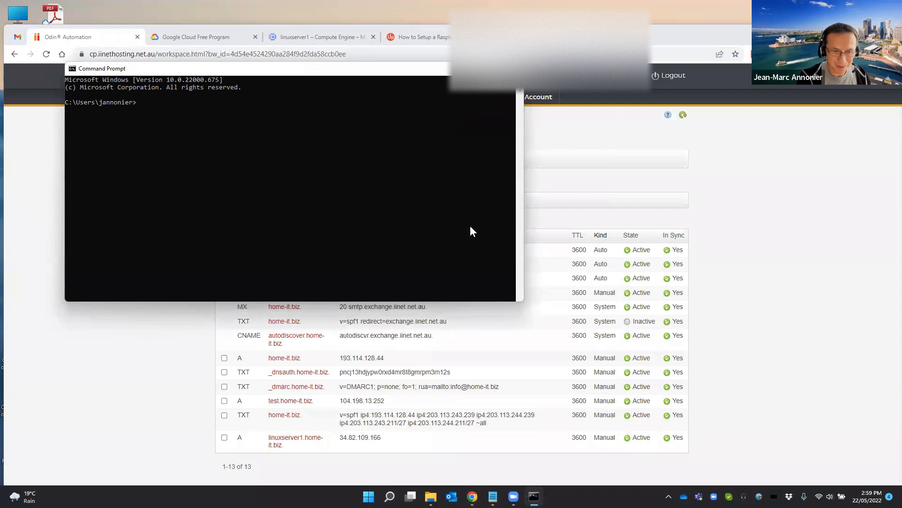
type("ping li")
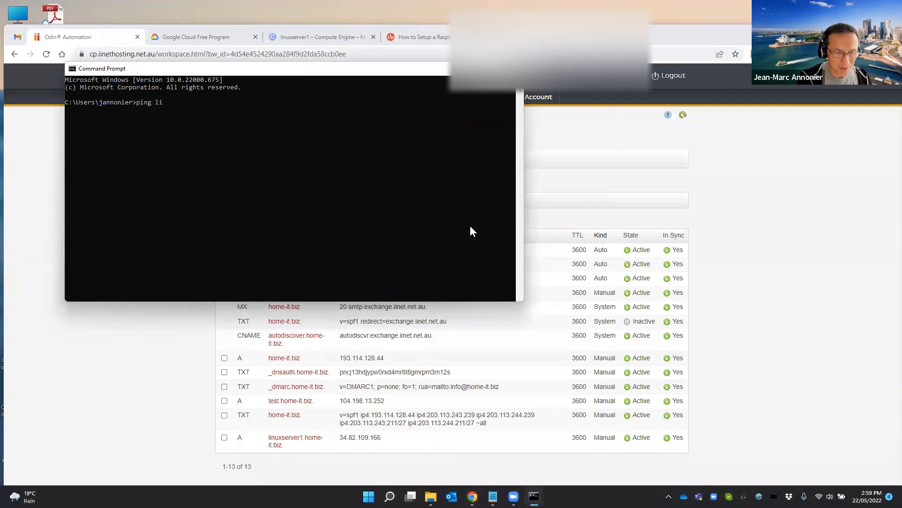
type("nuxser")
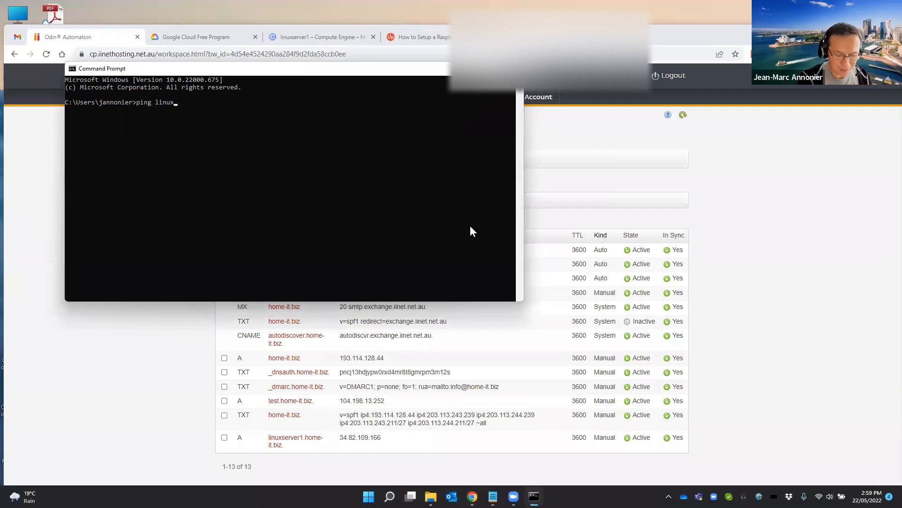
type("ver")
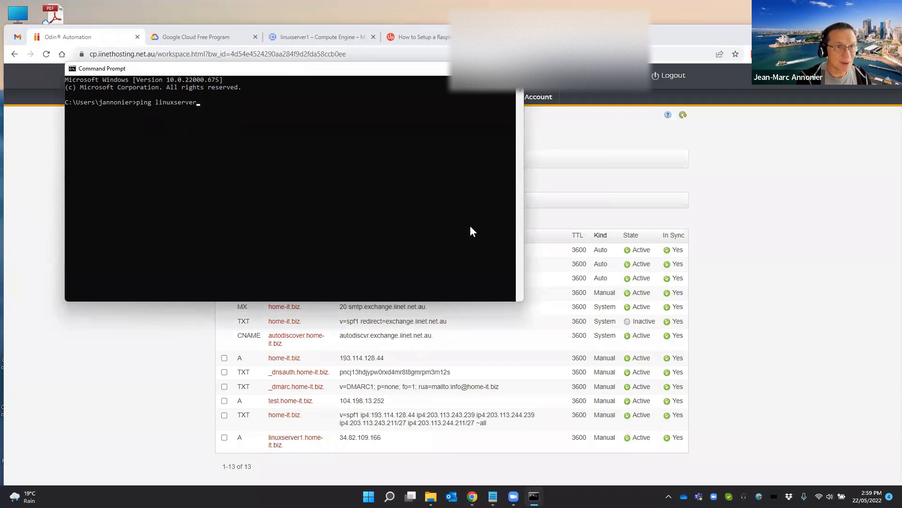
type("1.home-it.biz")
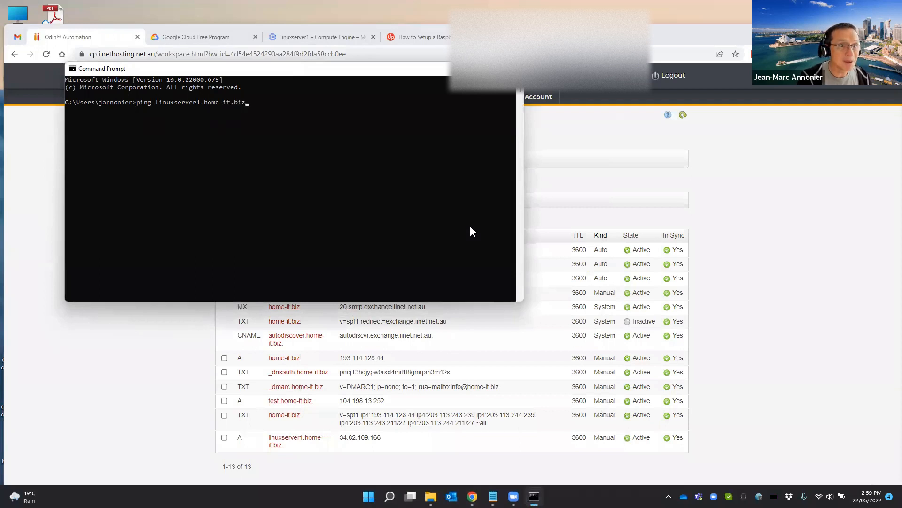
key("Return")
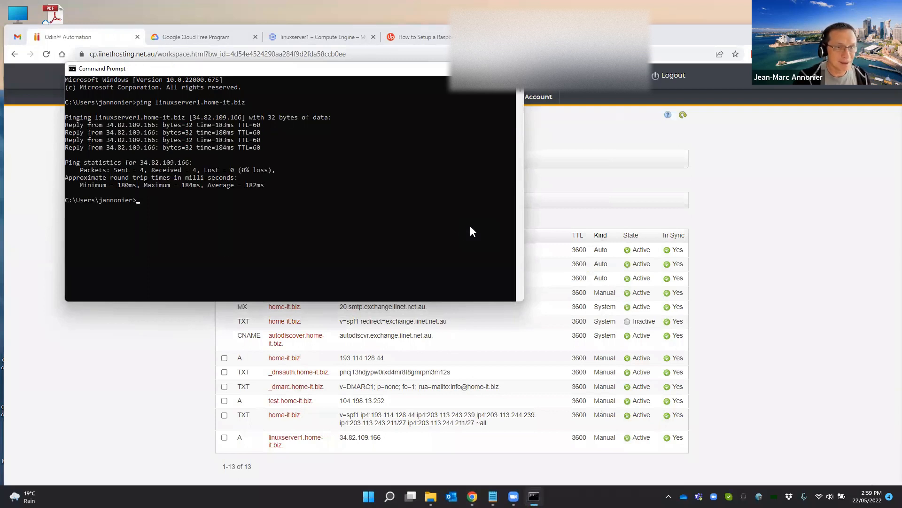
left_click_drag(374, 77, 493, 182)
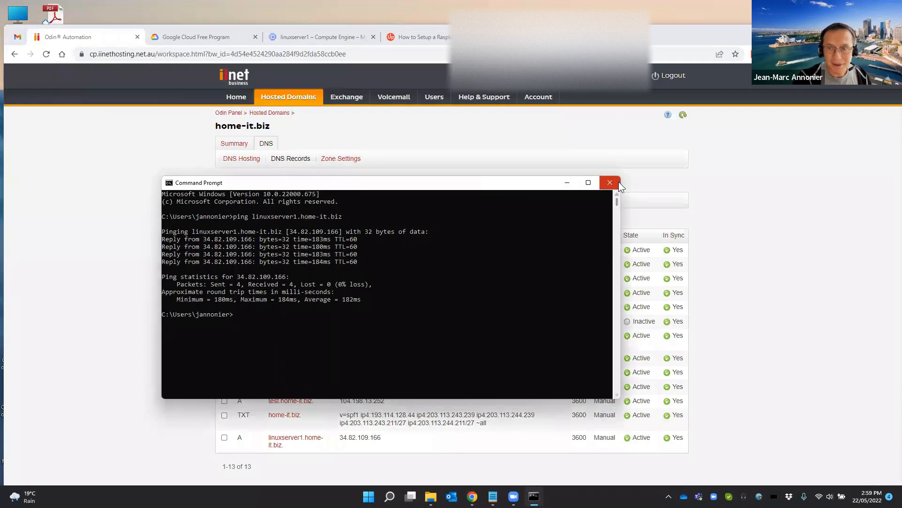
left_click(610, 182)
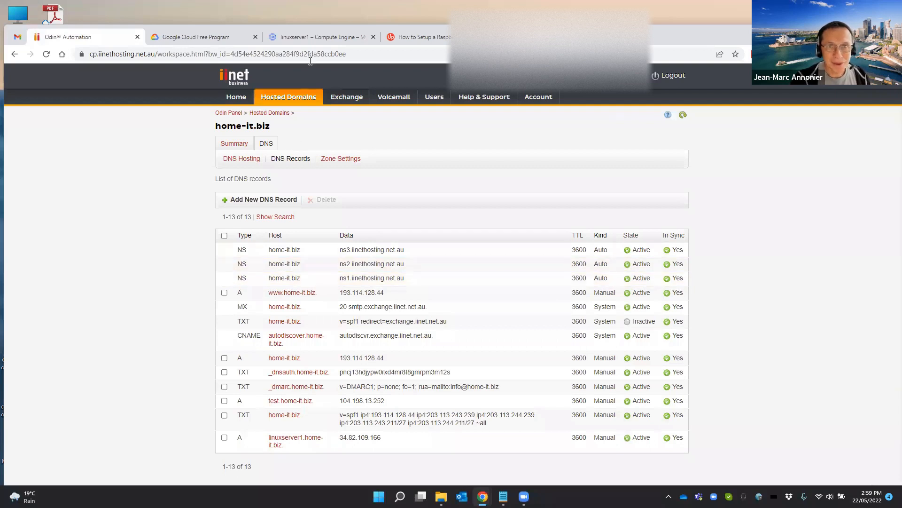
Switch to the Raspberry Pi Apache guide on pimylifeup.com and copy its install command, sudo apt install apache2 -y
left_click(412, 40)
scroll(309, 290, "down", 7)
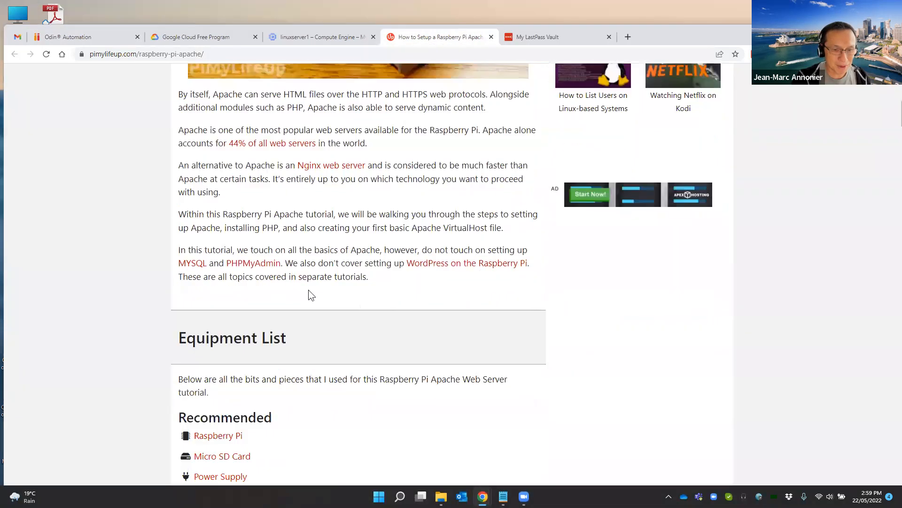
scroll(309, 295, "down", 7)
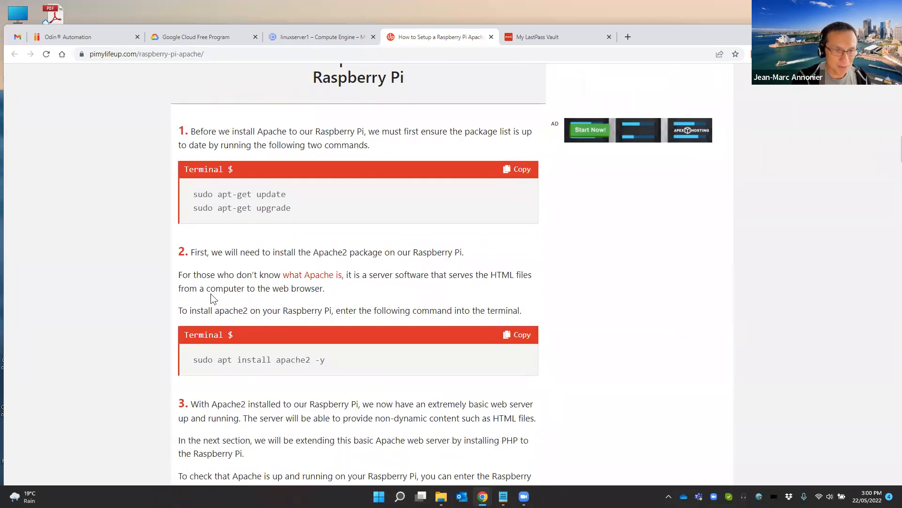
triple_click(204, 360)
key("ctrl+c")
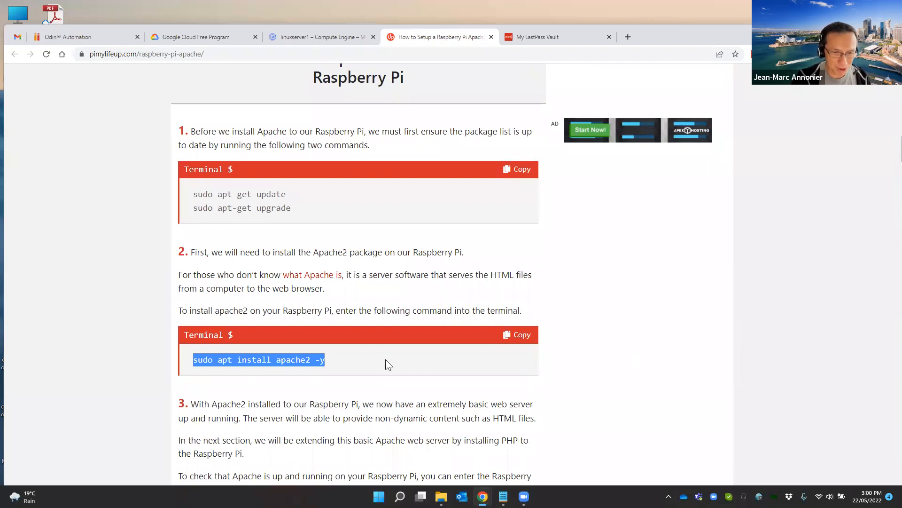
Paste the copied command sudo apt install apache2 -y into the linuxserver1 SSH session and run it
mouse_move(527, 494)
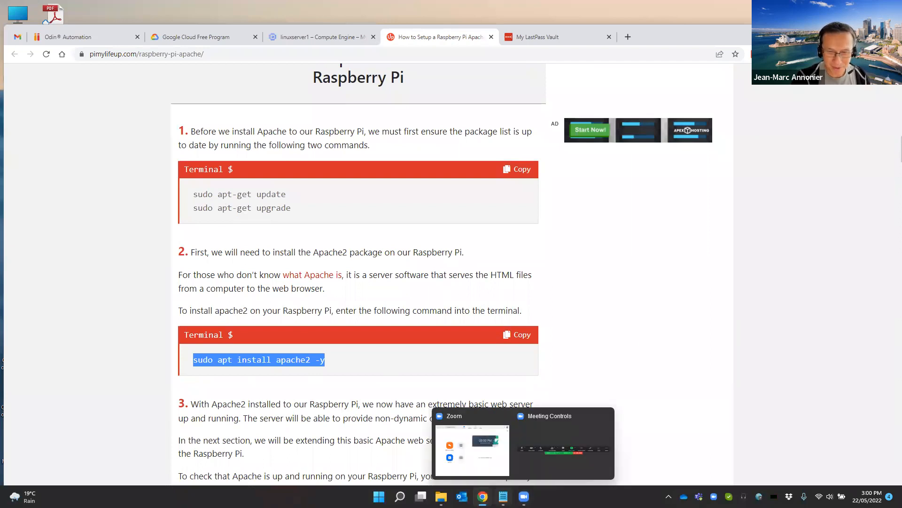
mouse_move(483, 496)
left_click(551, 447)
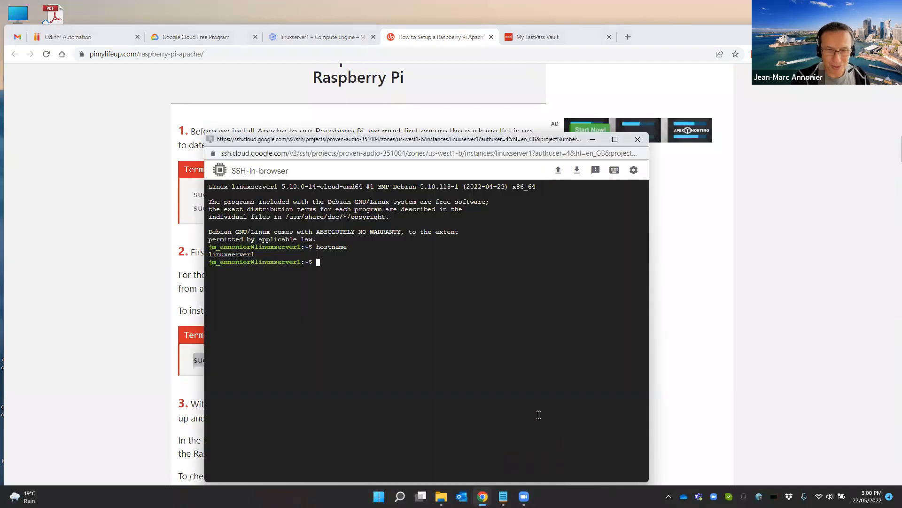
right_click(316, 262)
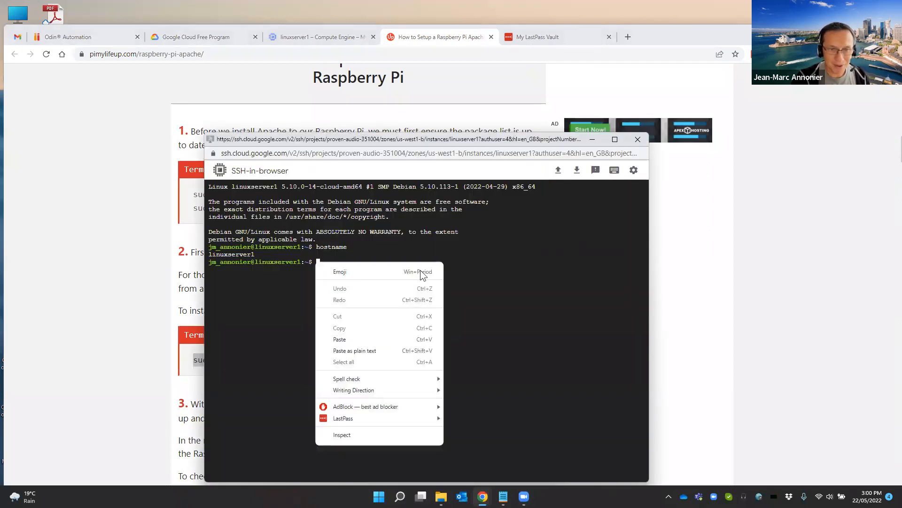
left_click(345, 339)
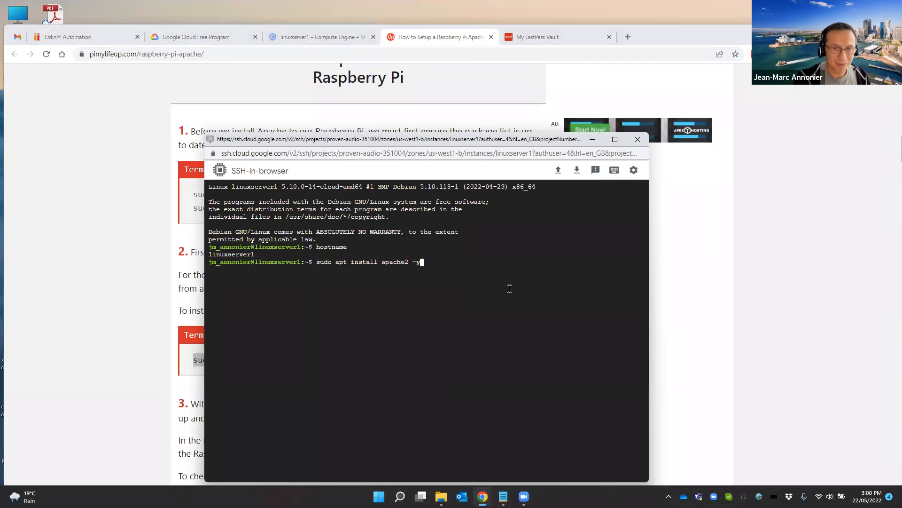
key("Return")
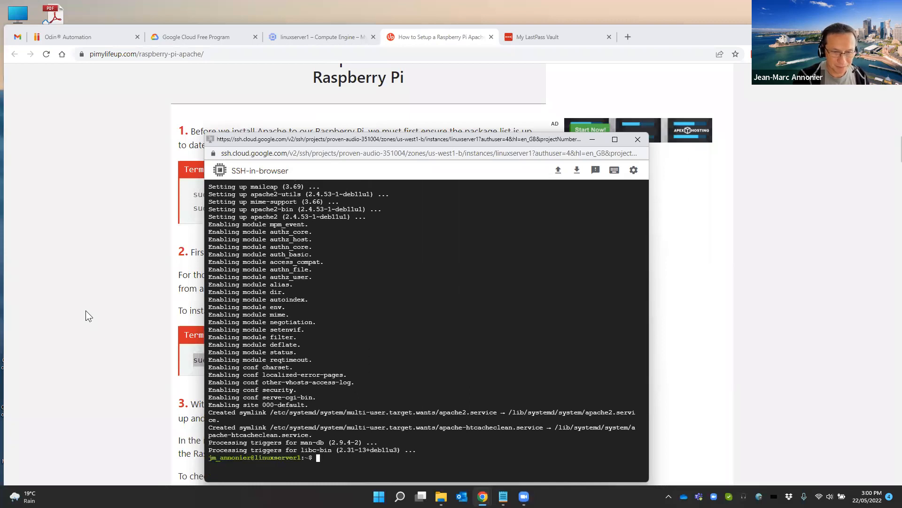
Return to the Apache guide and review its steps for checking that the web server is running
left_click(136, 316)
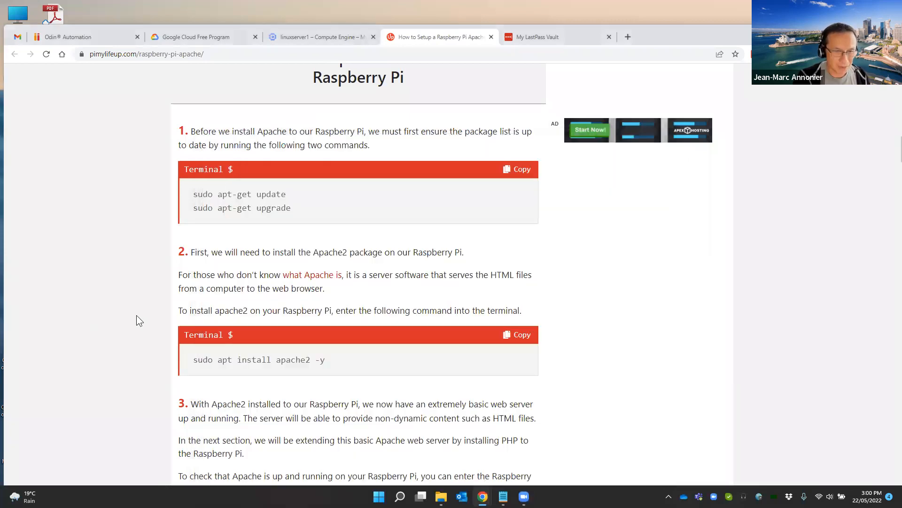
scroll(414, 358, "down", 6)
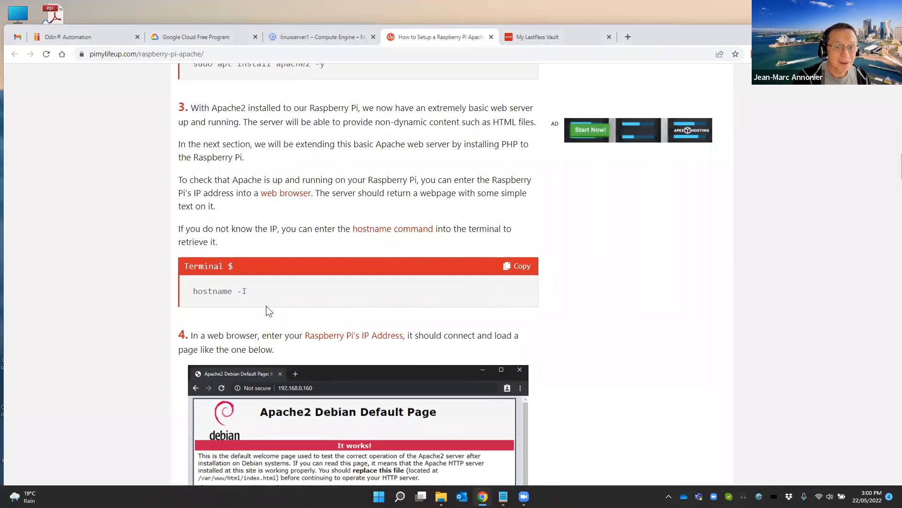
scroll(266, 306, "down", 2)
scroll(267, 310, "up", 4)
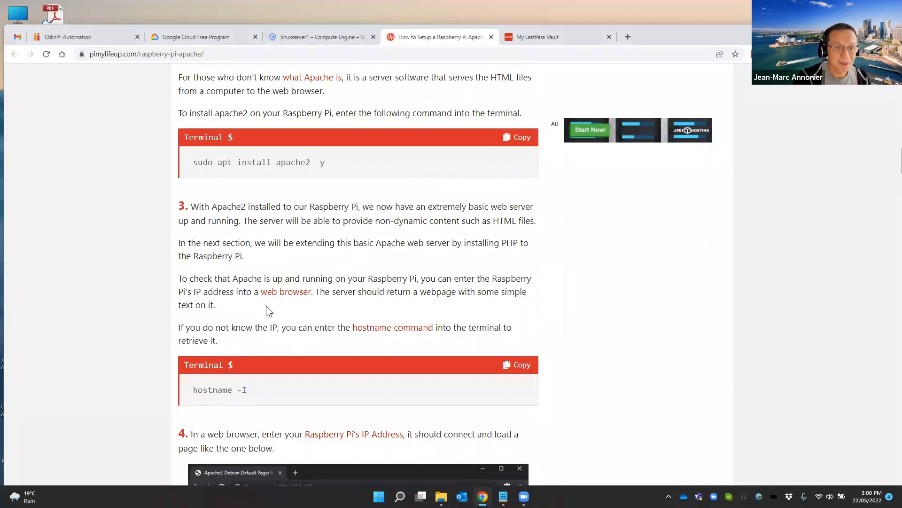
scroll(266, 305, "down", 4)
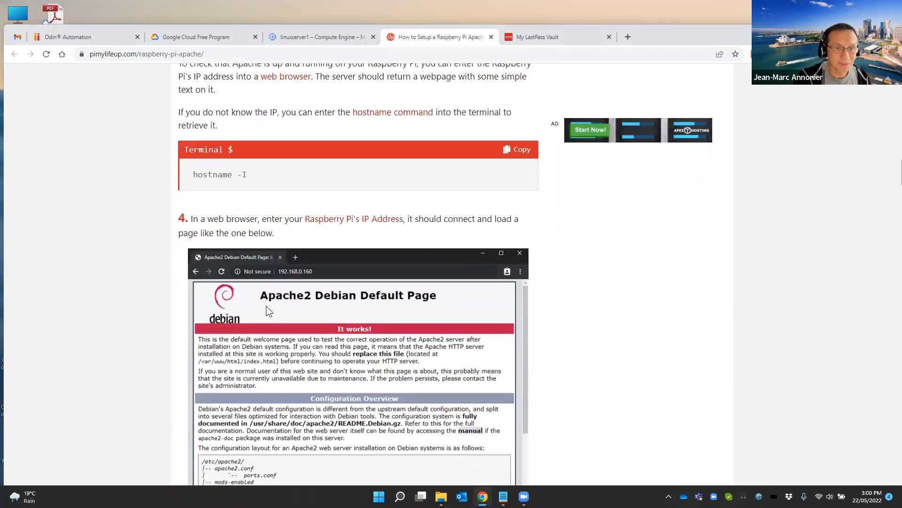
scroll(266, 306, "down", 5)
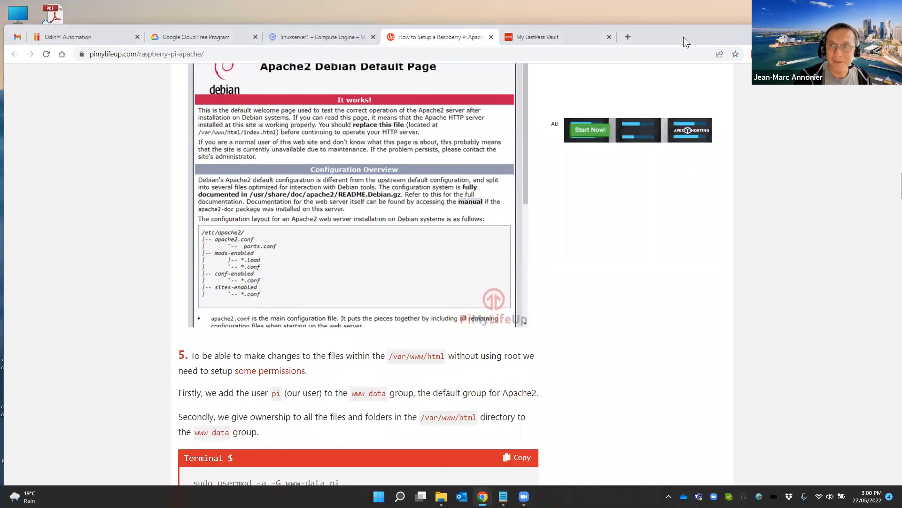
Load linuxserver1.home-it.biz in a new browser tab to test the Apache web server
left_click(628, 36)
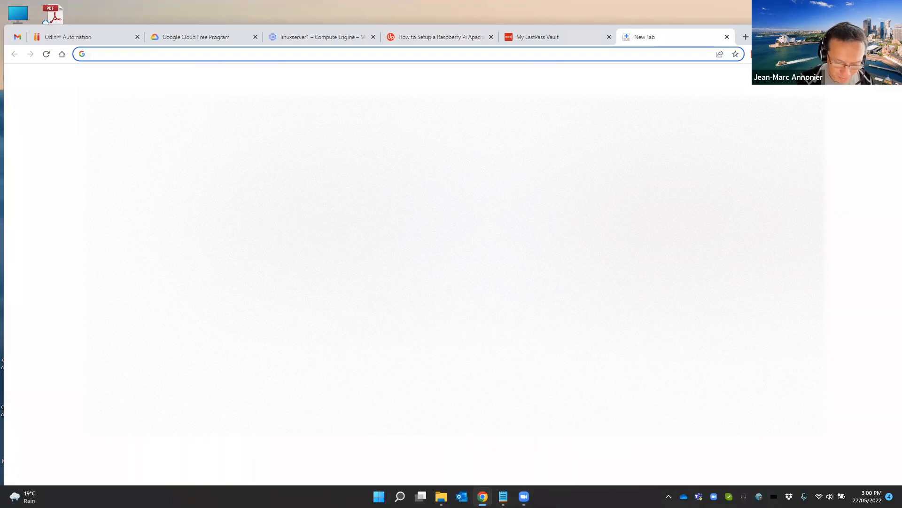
type("linuxserver1.")
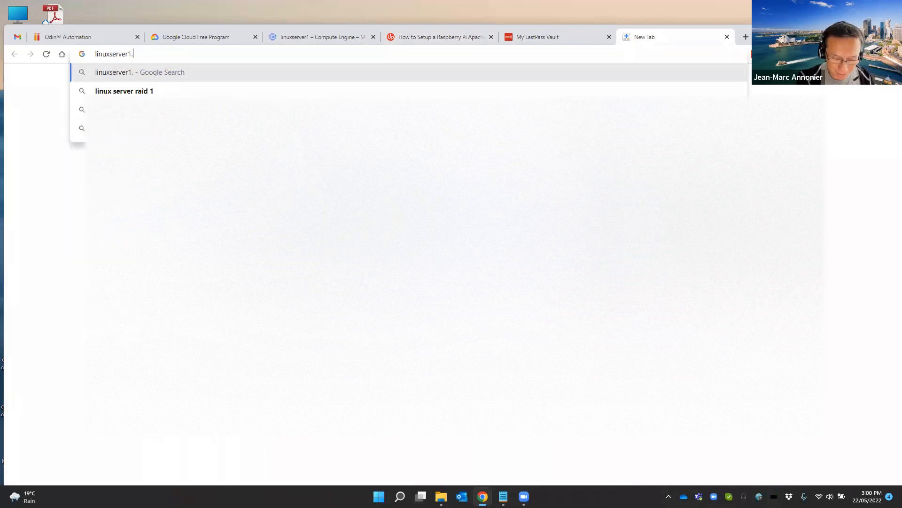
type("home-it.")
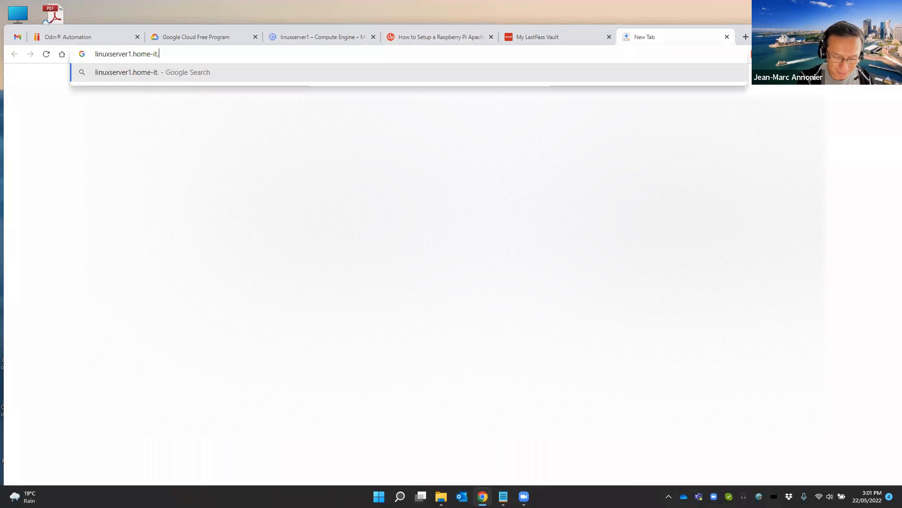
type("biz")
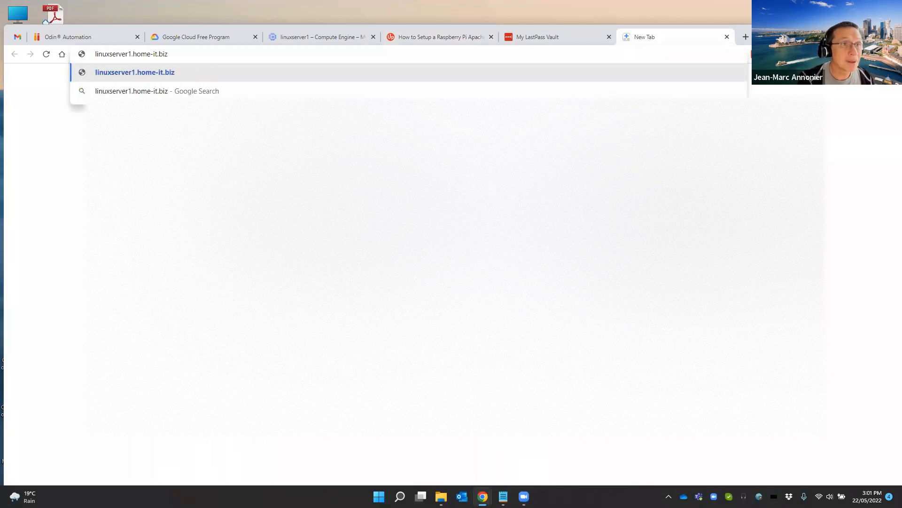
key("Return")
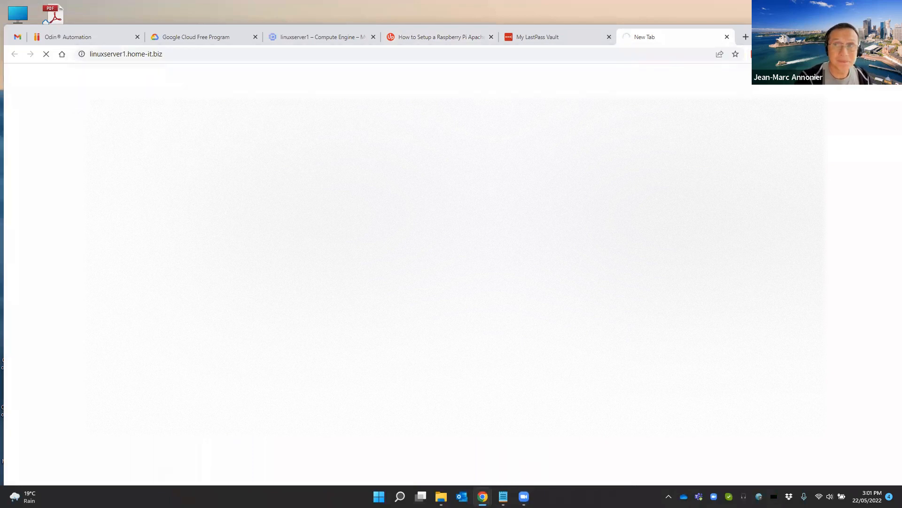